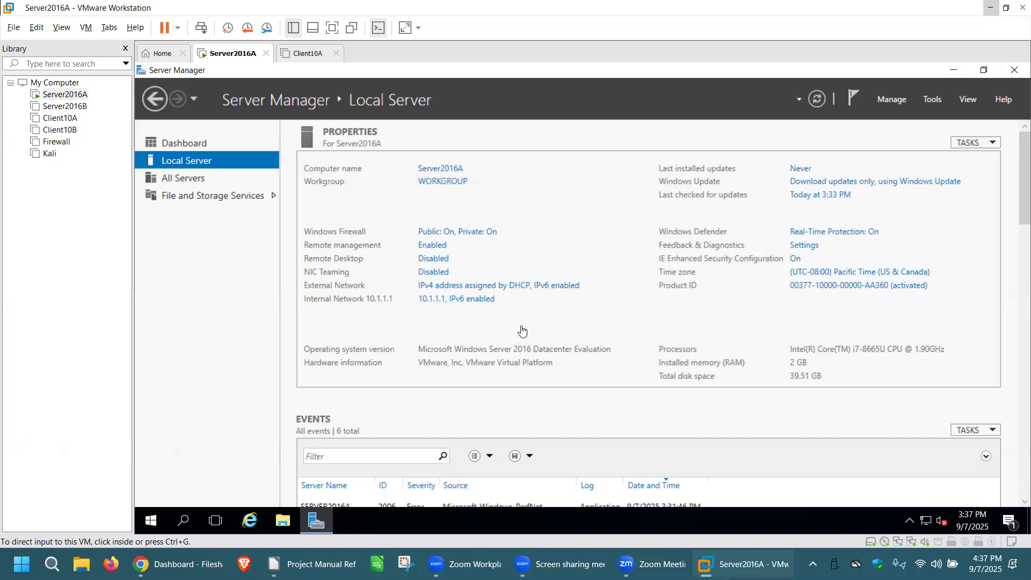
Start adding roles and features from the dashboard, using a role-based or feature-based installation on Server2016A from the server pool
click(183, 142)
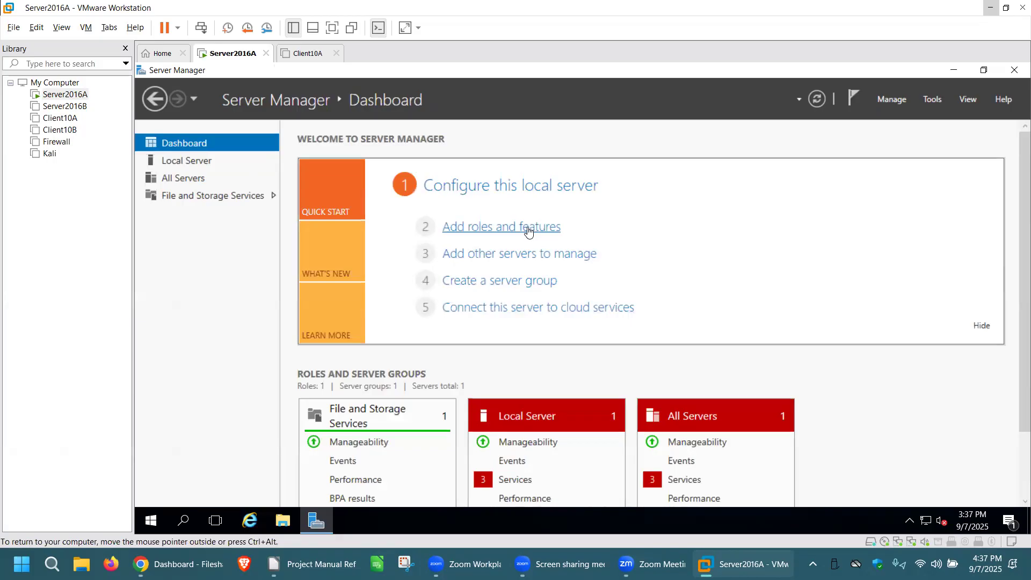
click(528, 229)
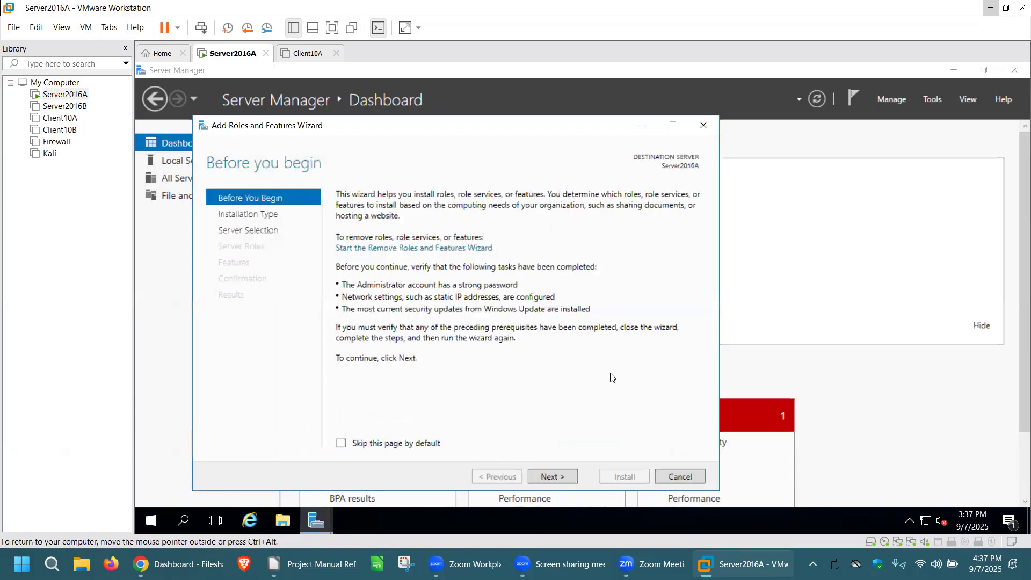
click(568, 478)
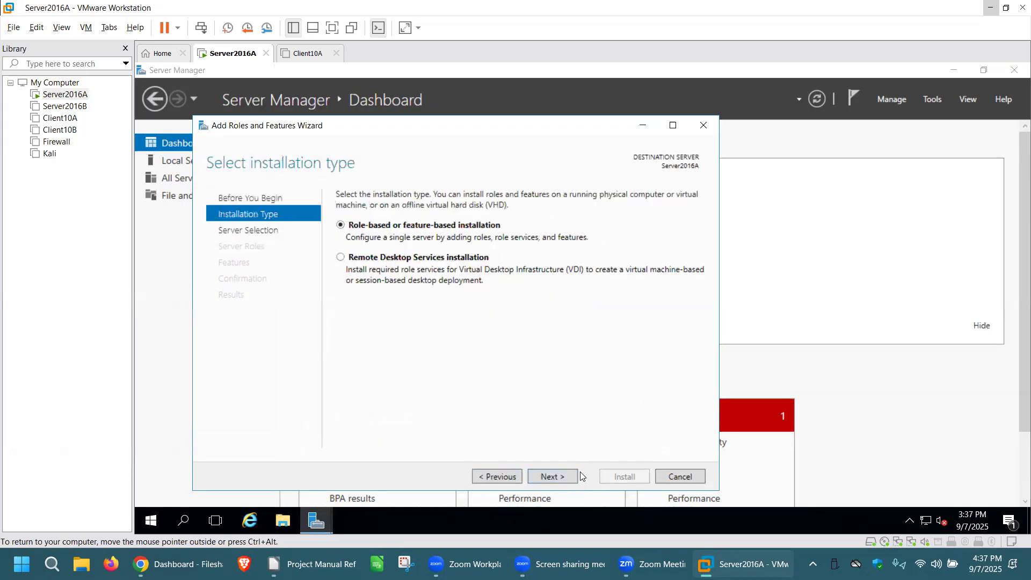
click(572, 478)
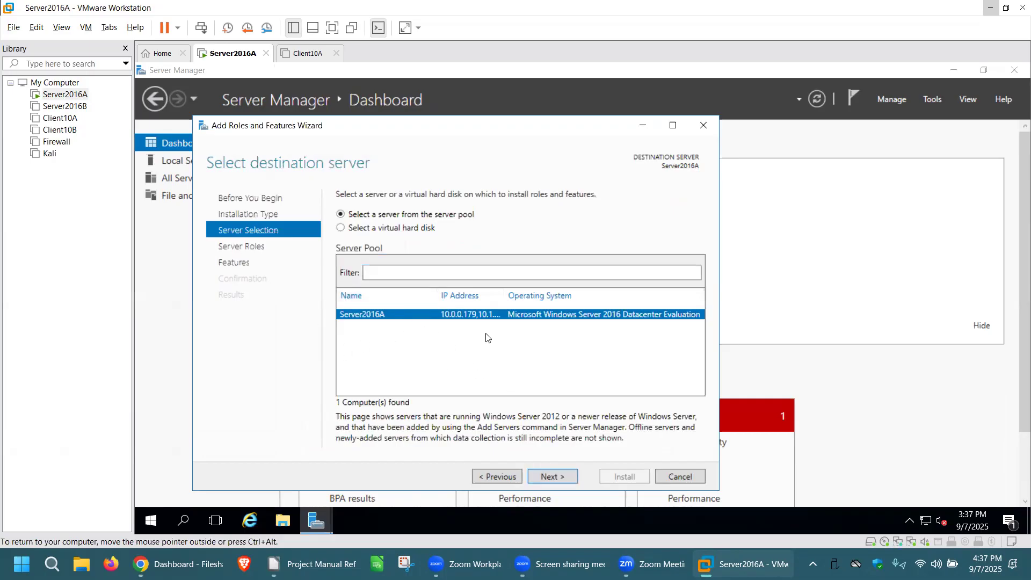
click(552, 477)
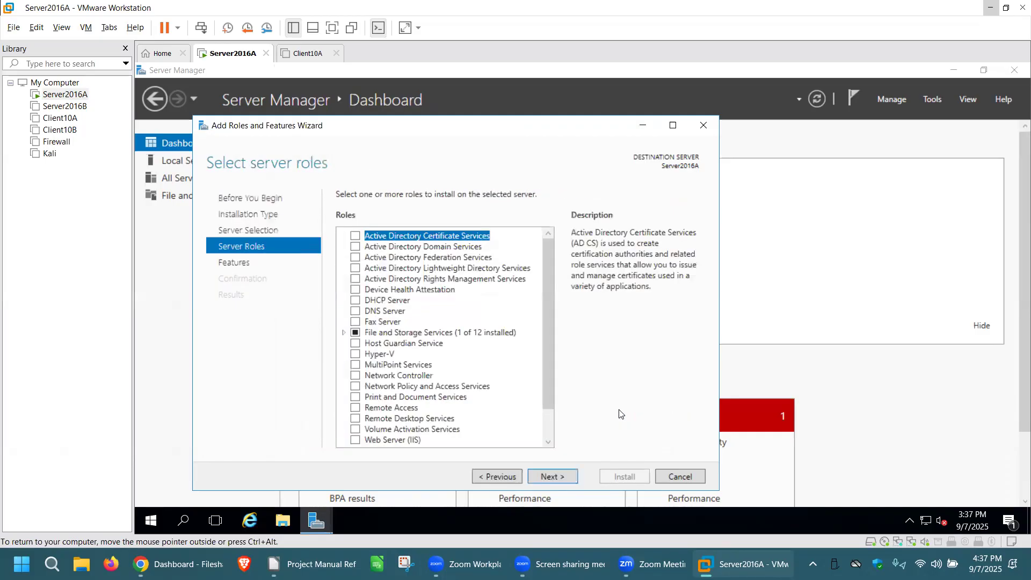
Choose the Remote Access server role and continue without adding any extra features
drag(546, 291, 546, 326)
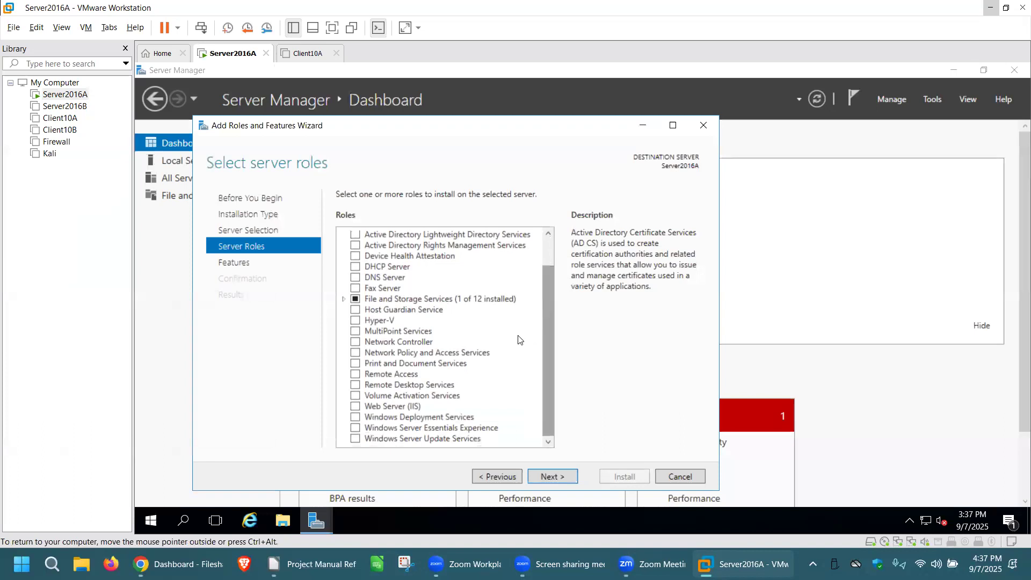
click(355, 375)
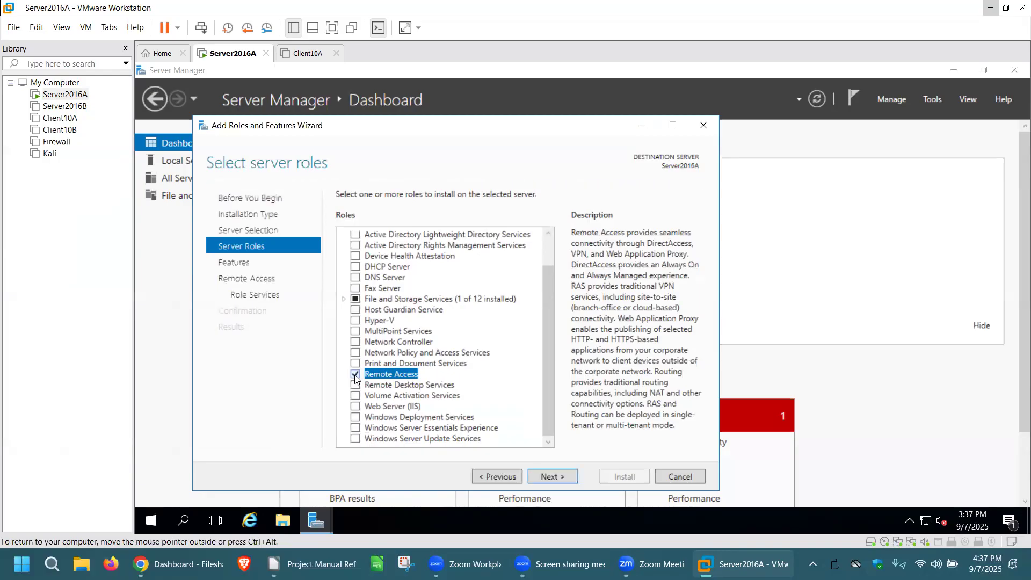
click(569, 477)
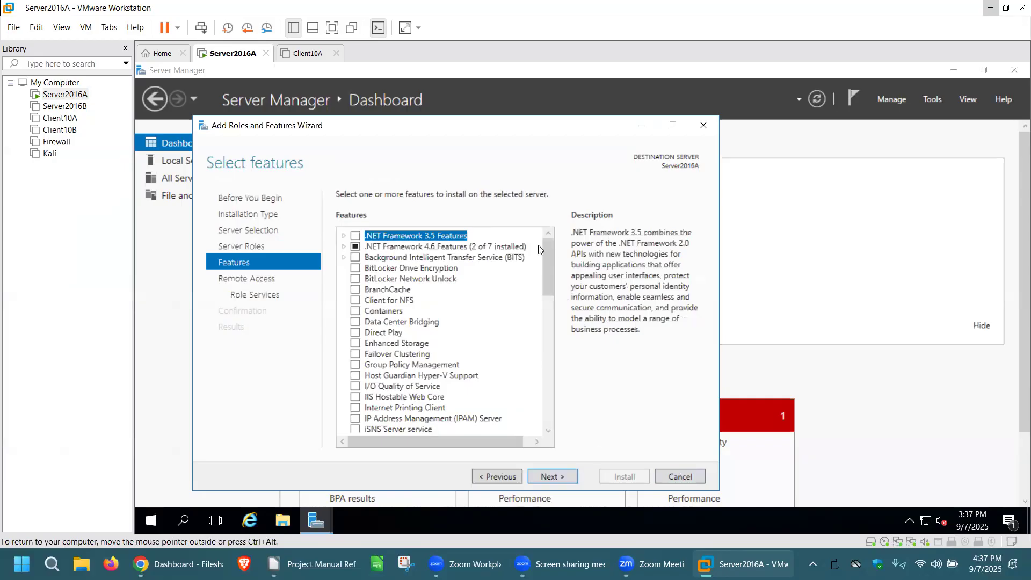
click(569, 477)
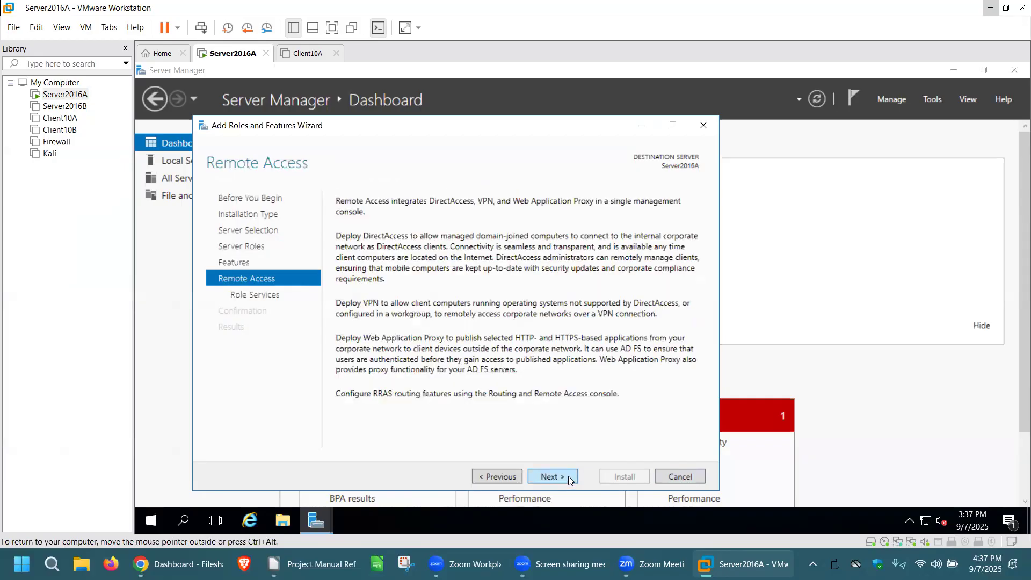
Add the Routing role service for Remote Access together with its required features and management tools
click(569, 476)
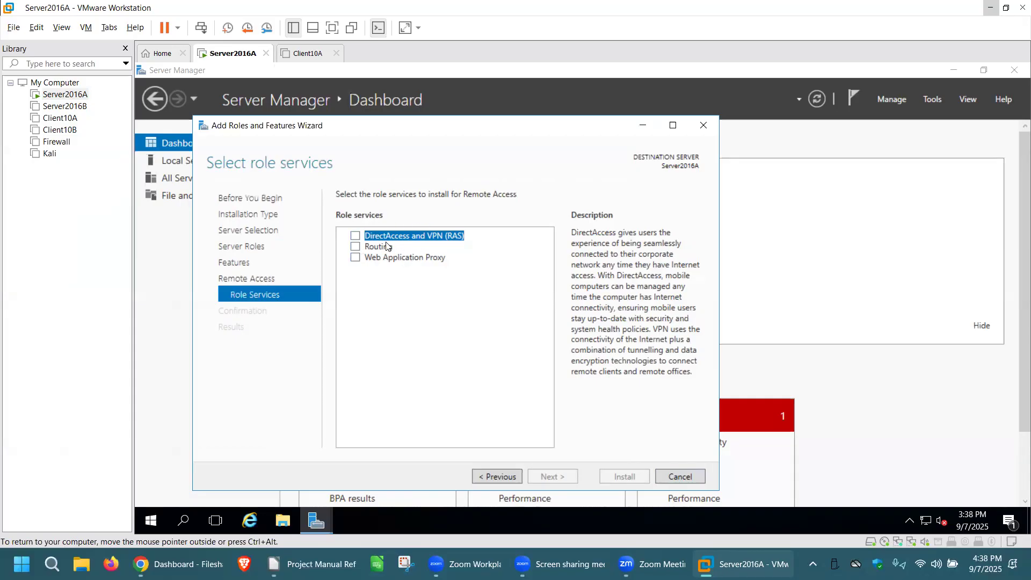
click(356, 247)
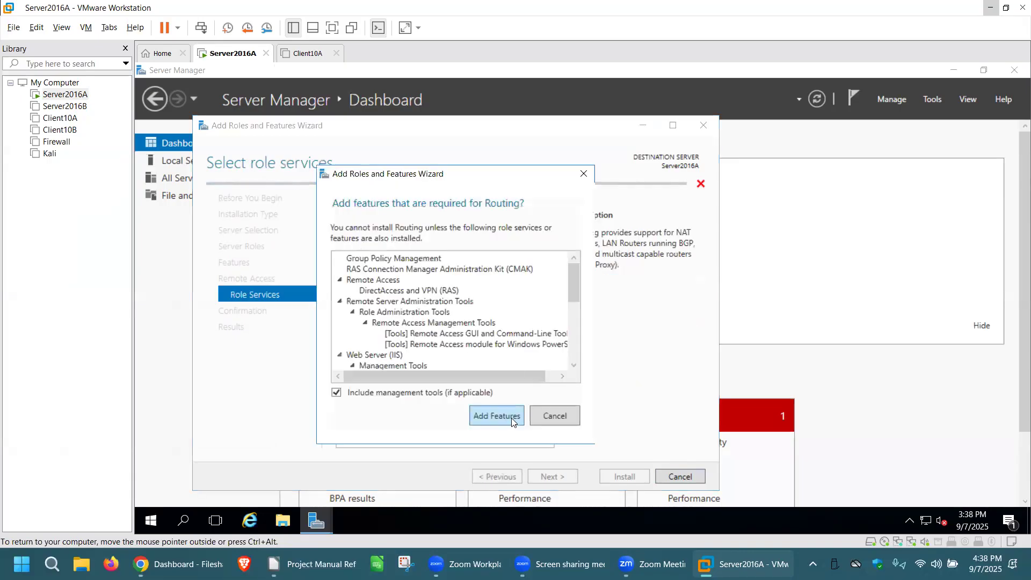
click(510, 417)
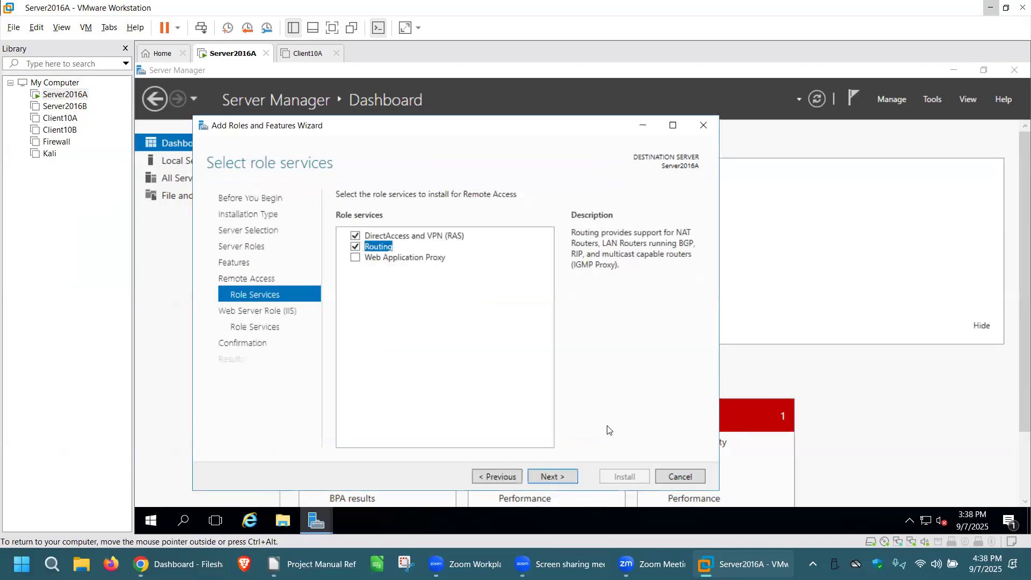
click(562, 476)
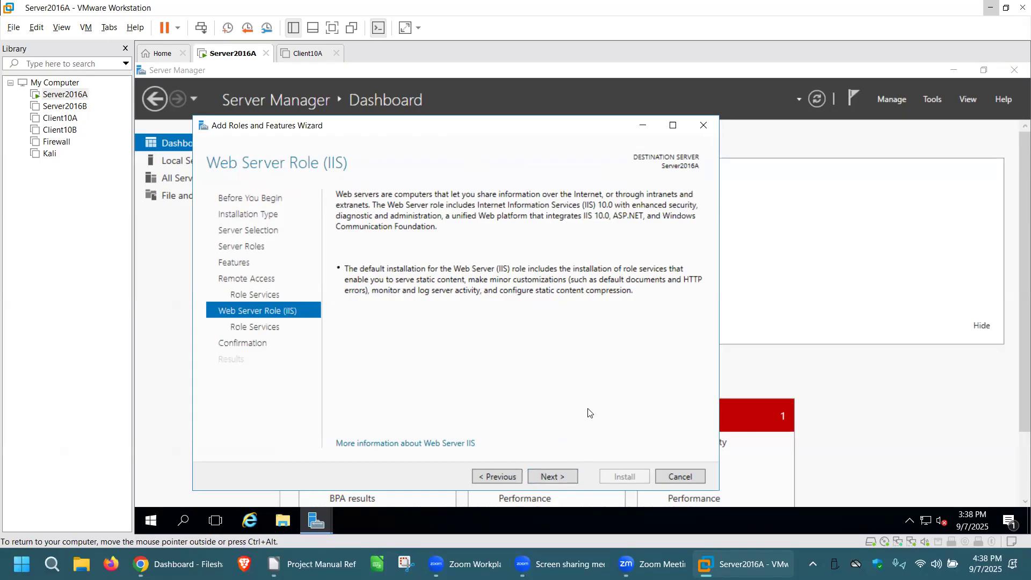
Keep the default Web Server (IIS) role services, install the selections, and close the wizard once installation finishes
click(557, 477)
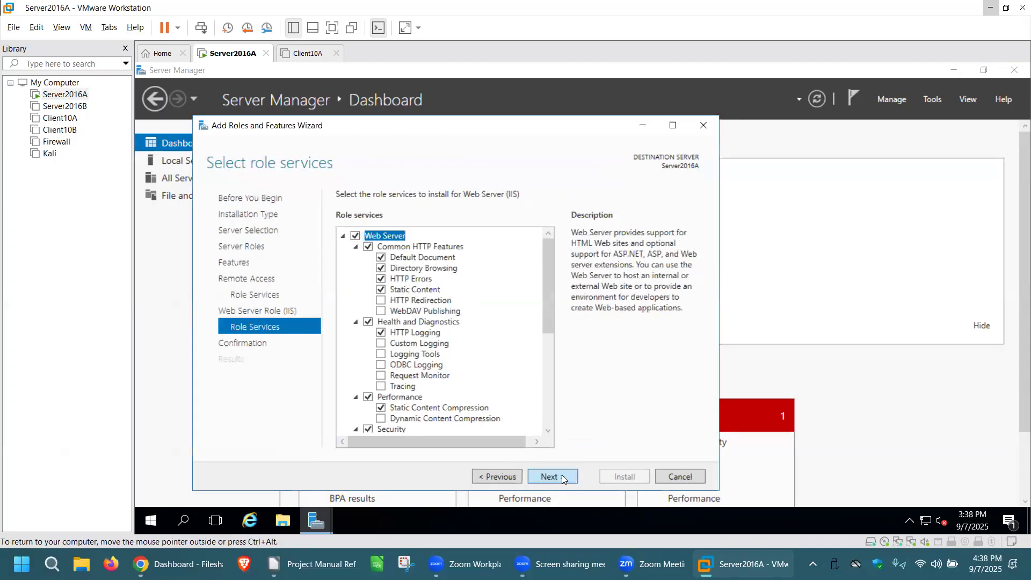
click(562, 476)
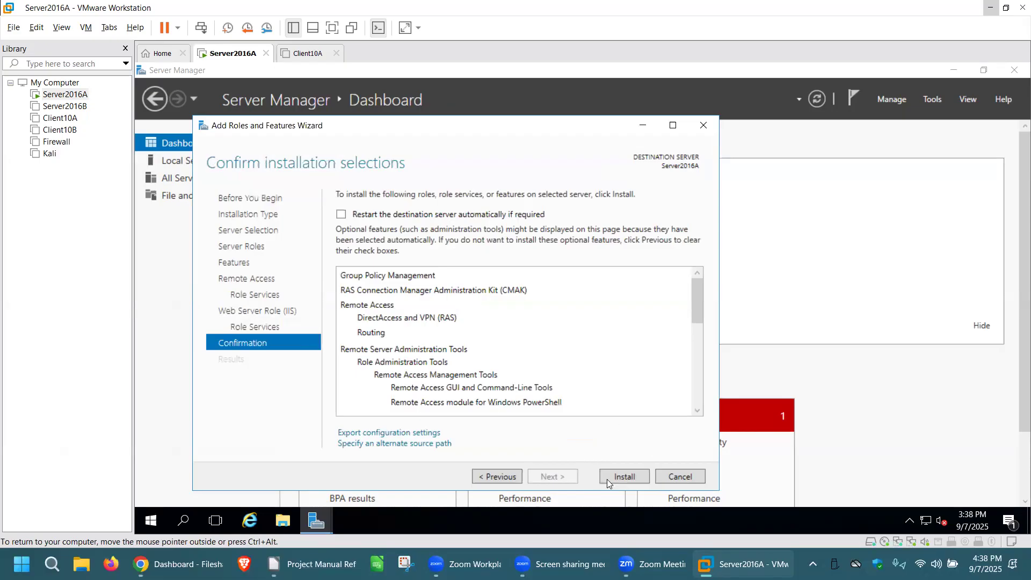
click(625, 477)
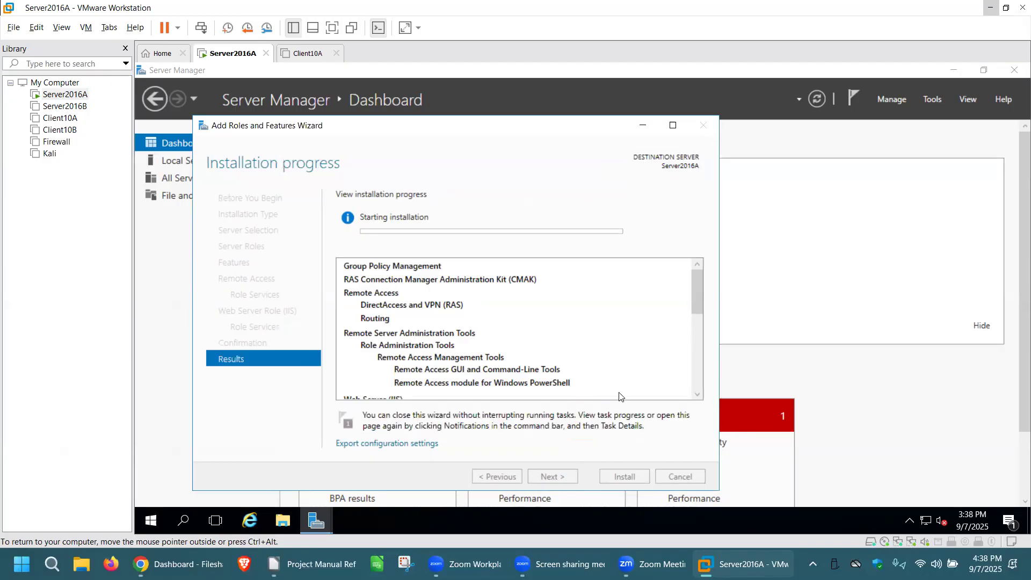
key(ctrl+alt)
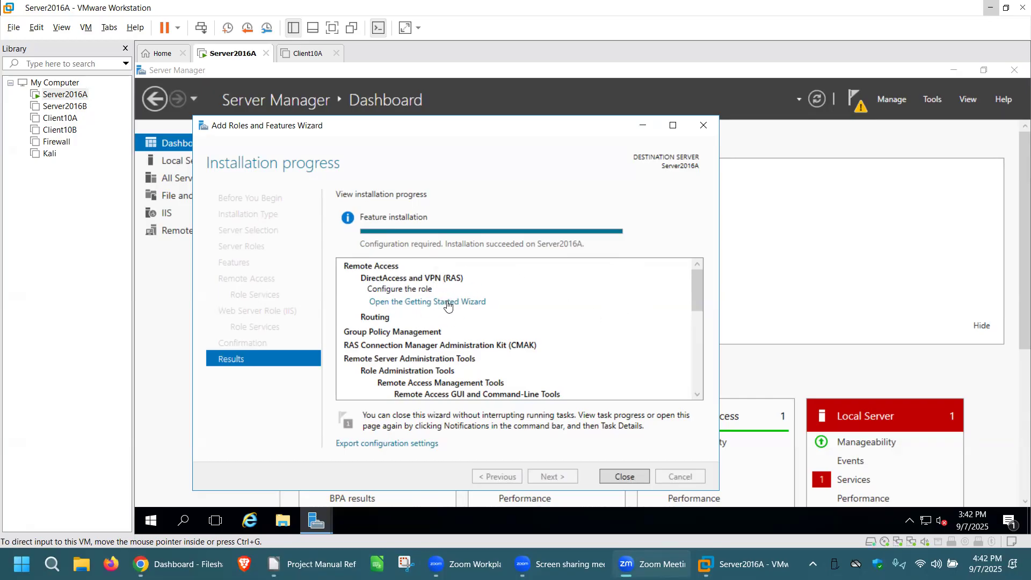
click(630, 478)
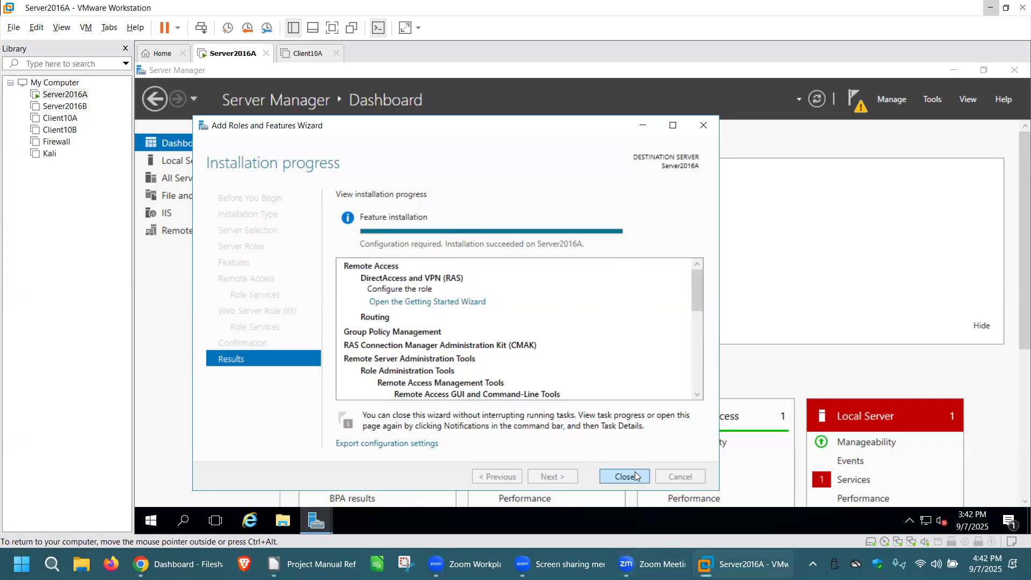
click(635, 472)
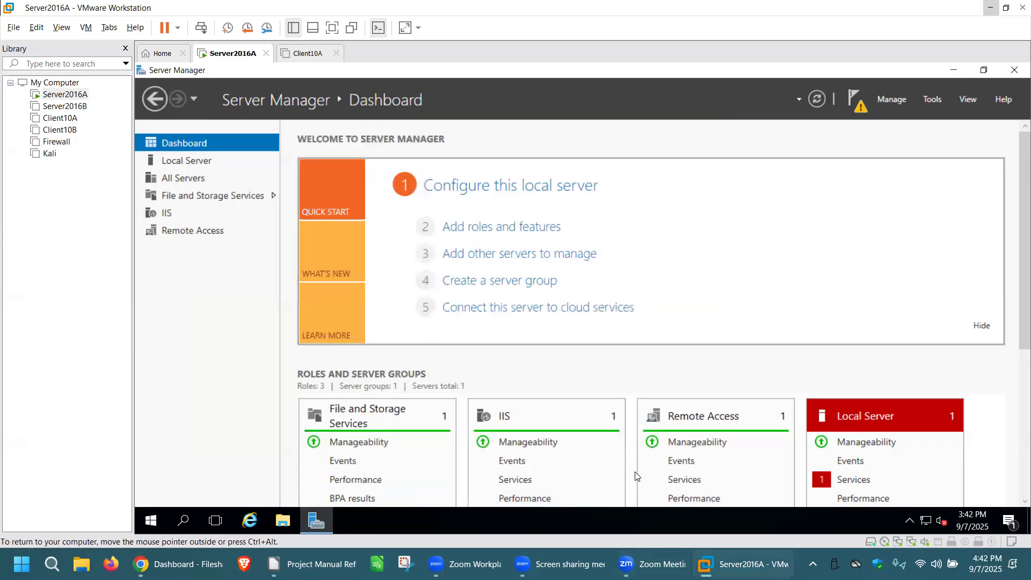
Refresh the Server Manager dashboard, then open the Routing and Remote Access console and enlarge its window
click(816, 102)
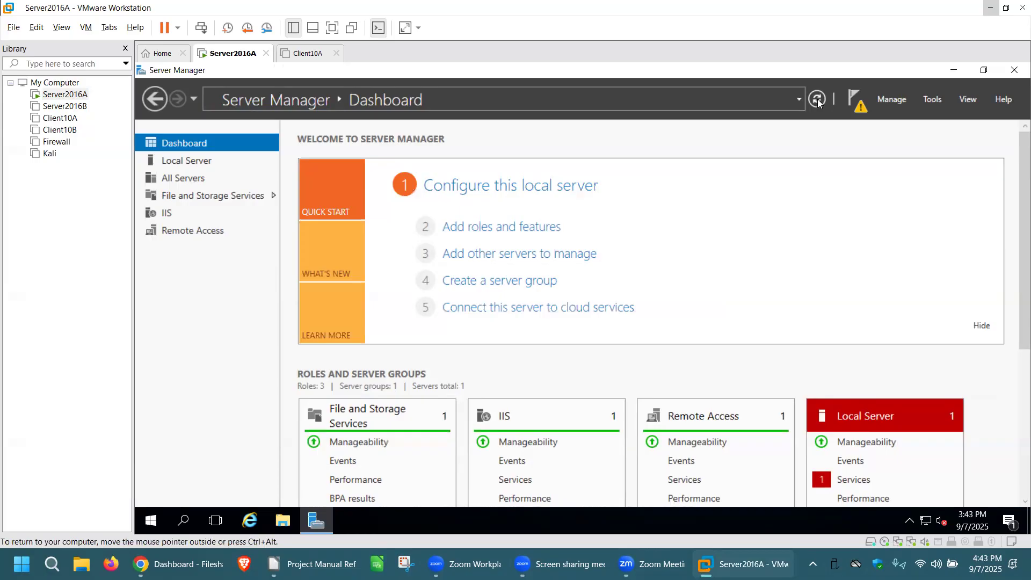
click(818, 100)
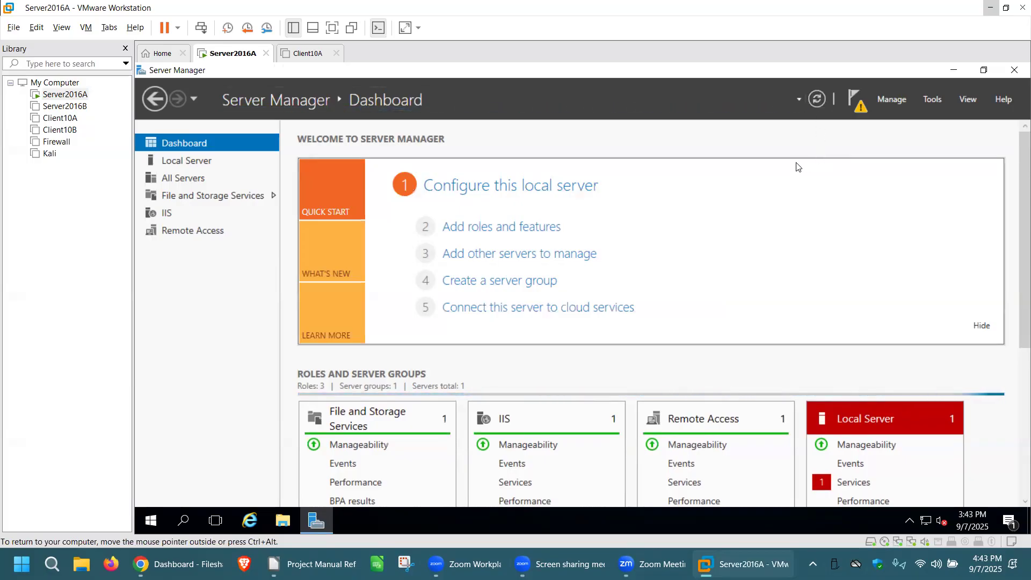
click(933, 100)
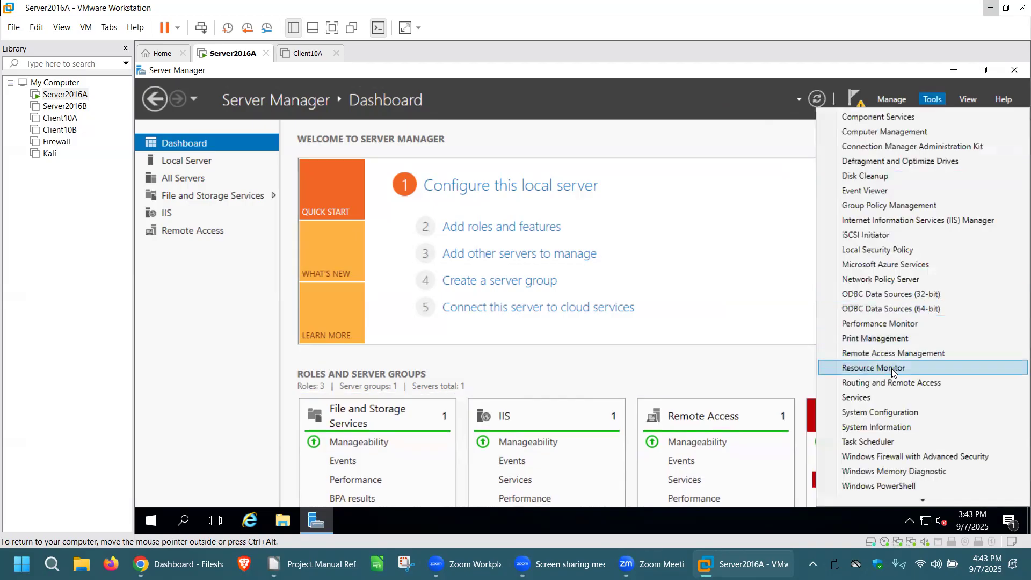
click(886, 382)
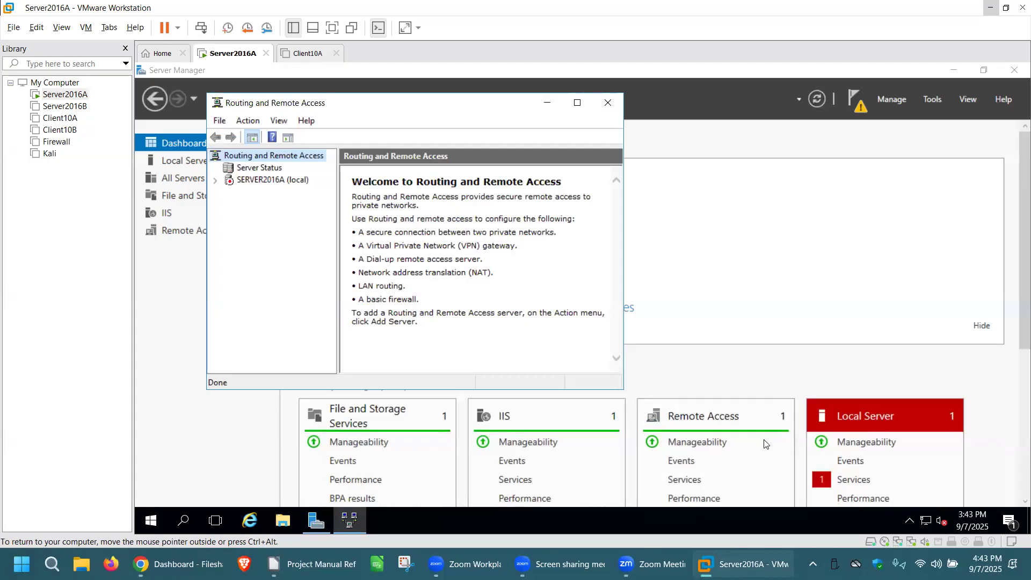
drag(381, 102, 330, 104)
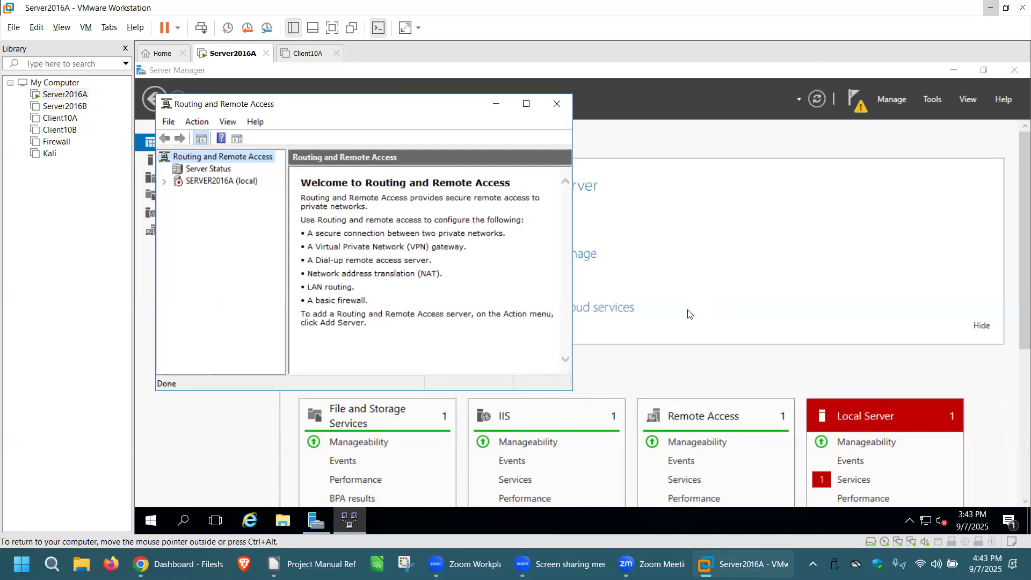
drag(573, 390, 964, 485)
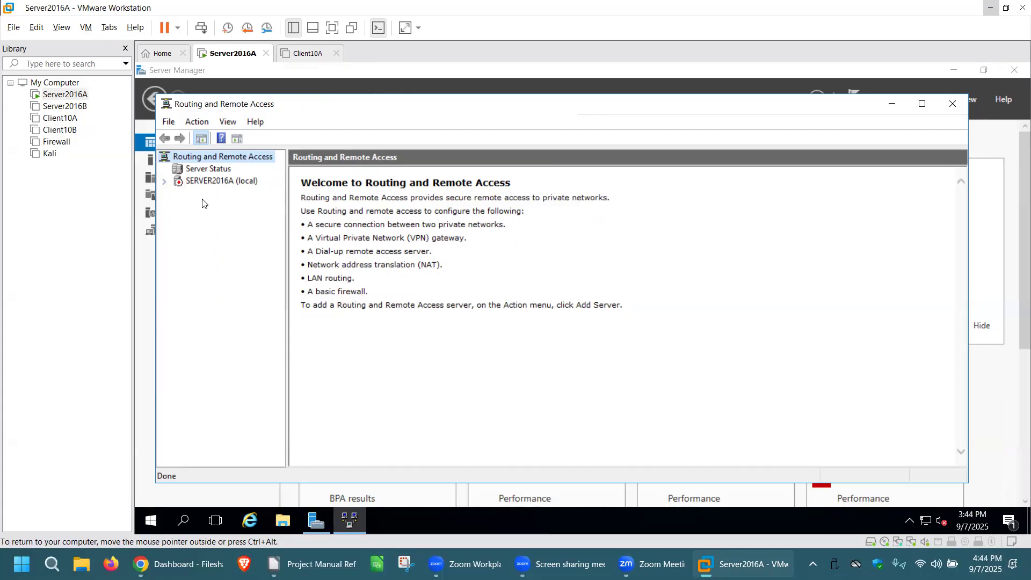
click(214, 183)
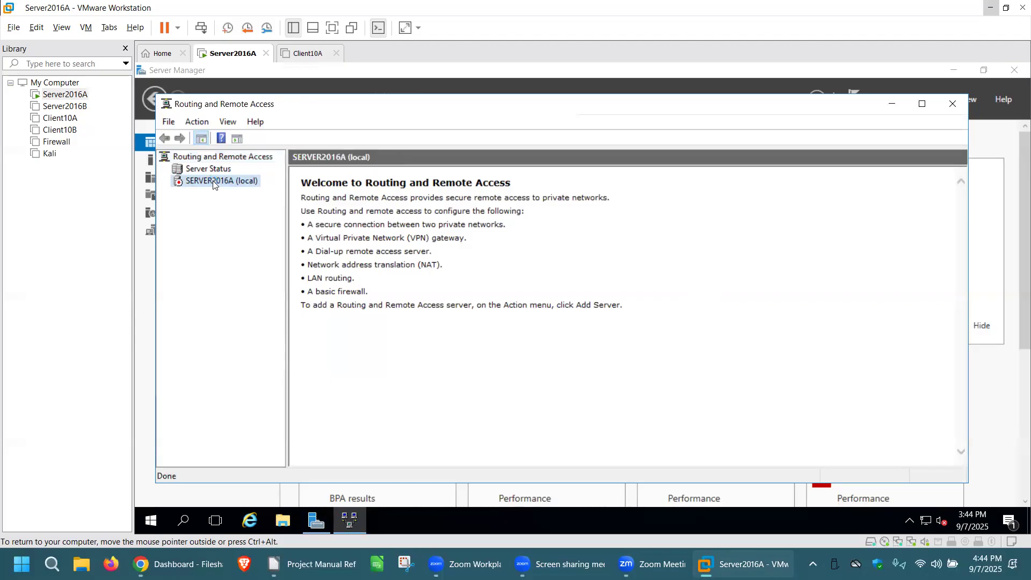
right_click(242, 186)
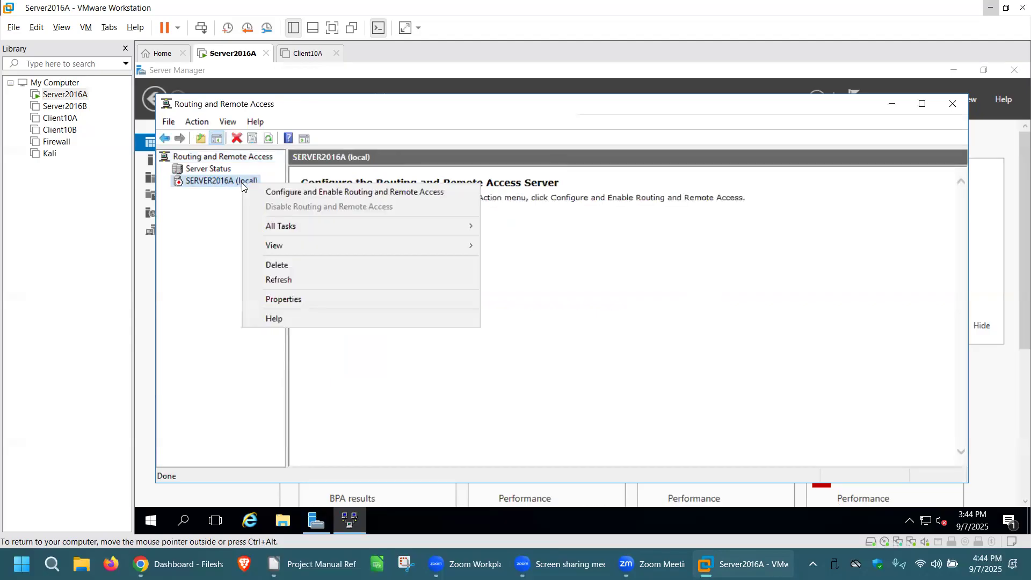
click(429, 195)
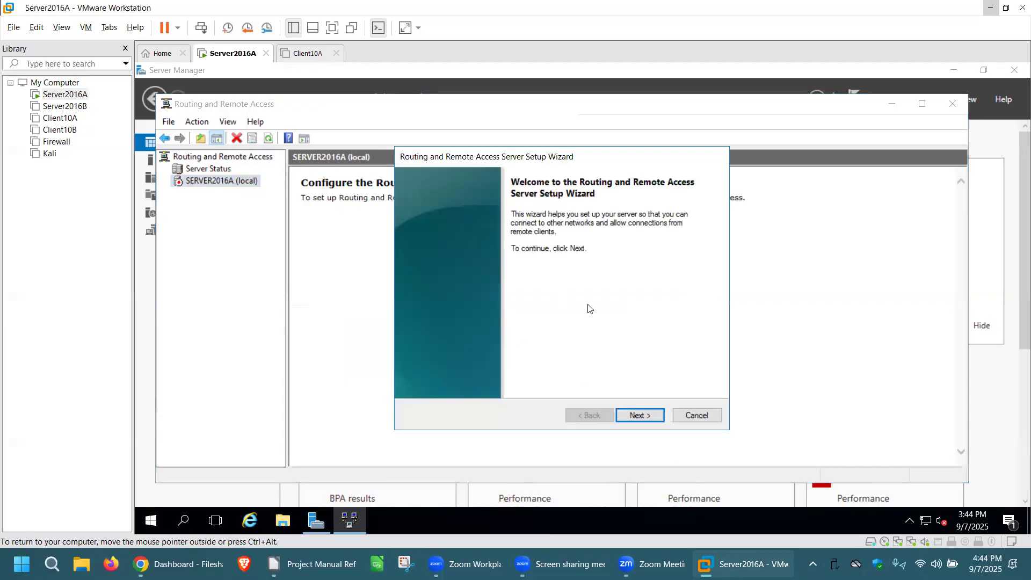
click(655, 414)
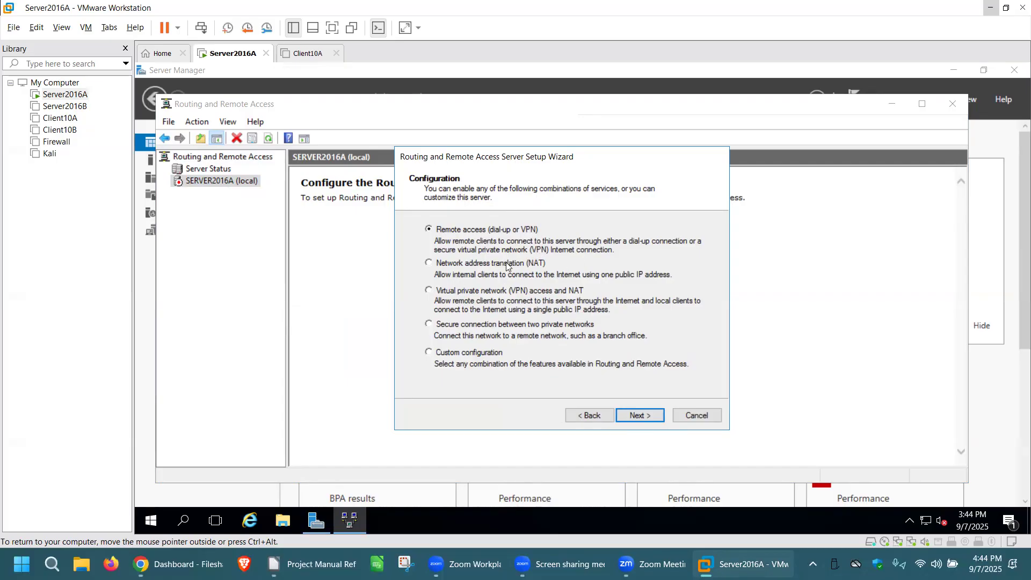
click(433, 264)
click(640, 417)
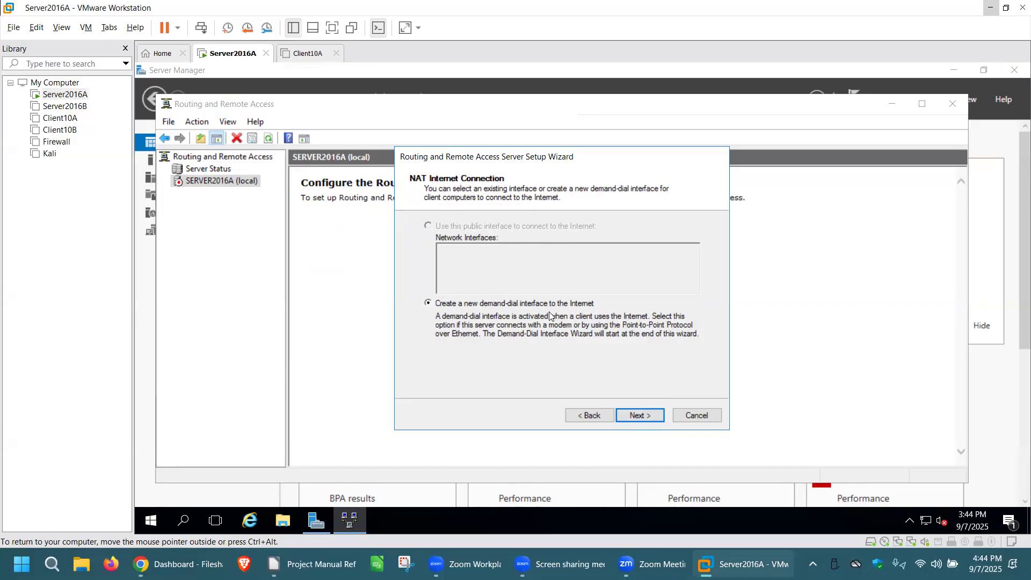
click(697, 416)
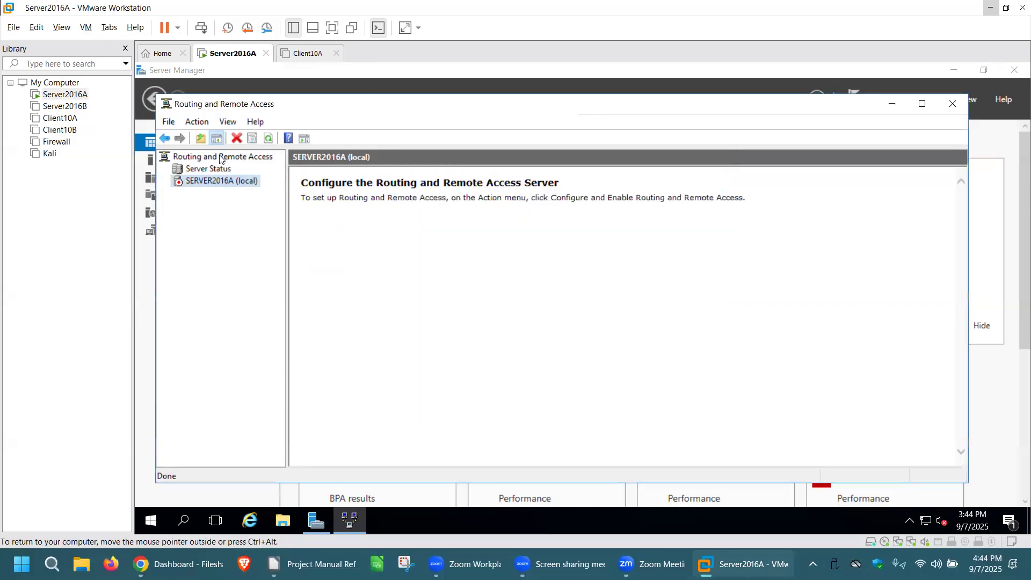
Refresh the console, start configuring Routing and Remote Access on SERVER2016A (local), and choose Network address translation (NAT)
click(270, 140)
right_click(244, 182)
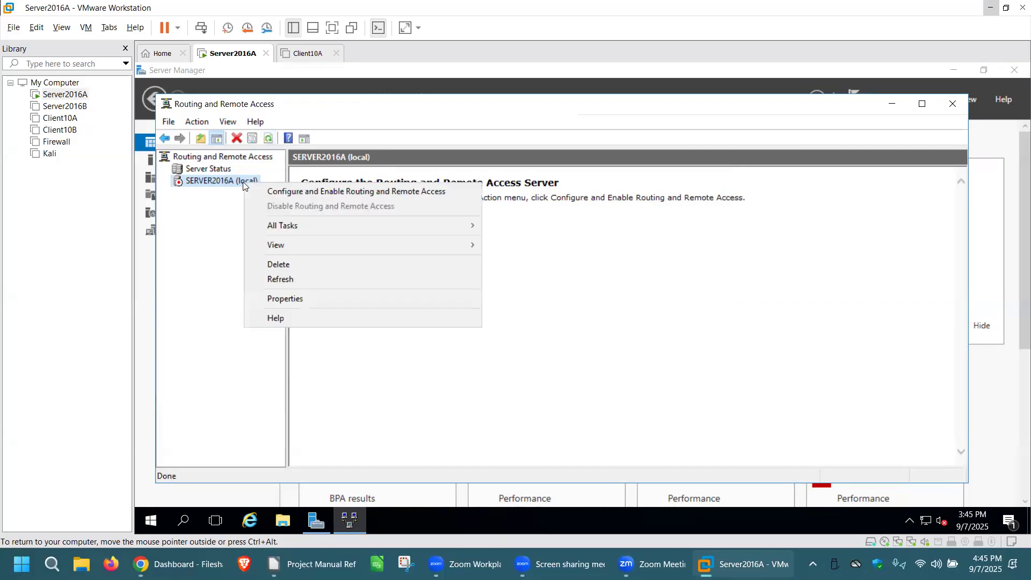
click(370, 192)
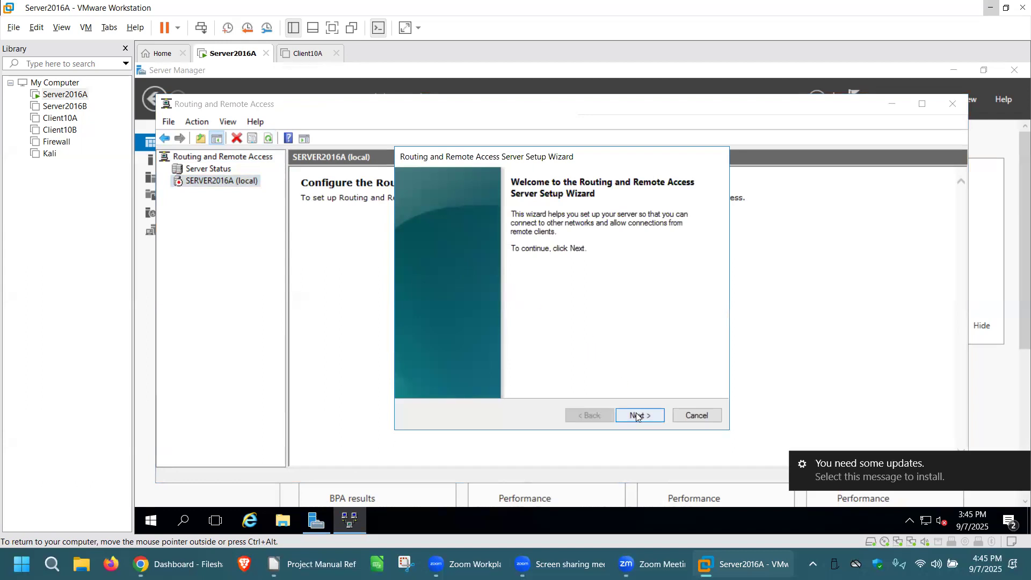
click(638, 416)
click(429, 263)
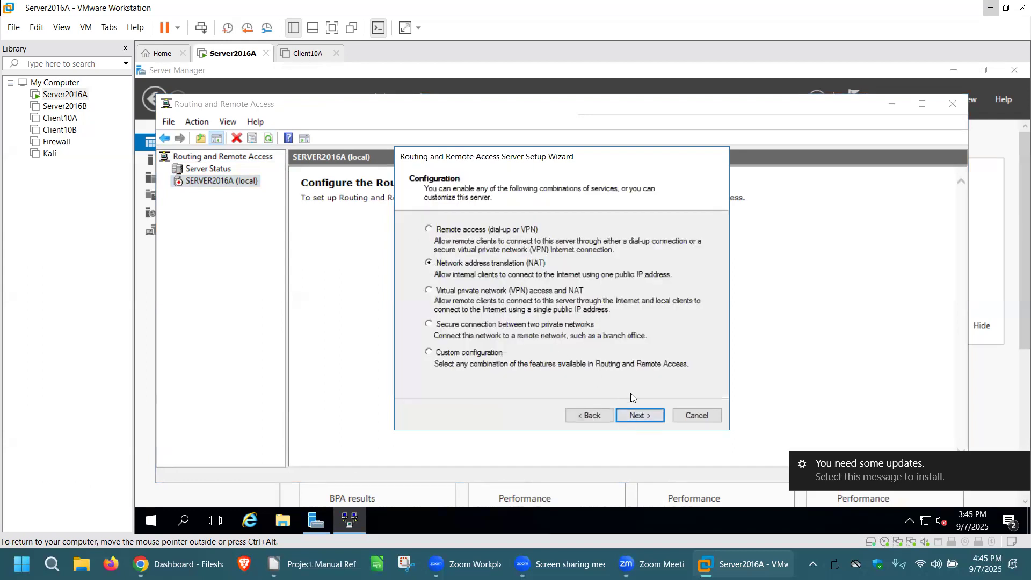
click(638, 416)
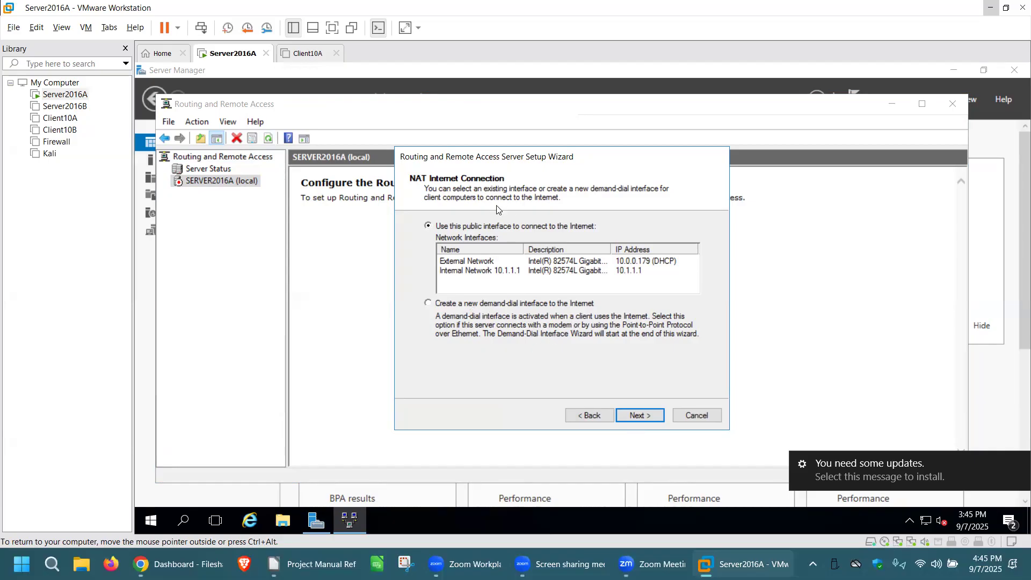
Use External Network as the public Internet interface, enable basic name and address services, and accept the 10.0.0.0 address range to complete NAT setup
click(483, 261)
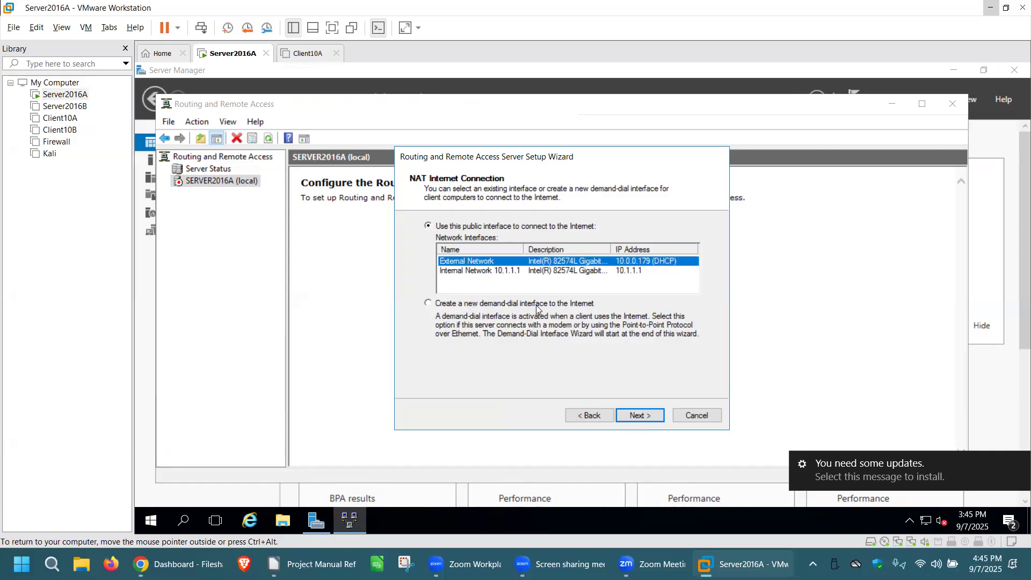
click(644, 416)
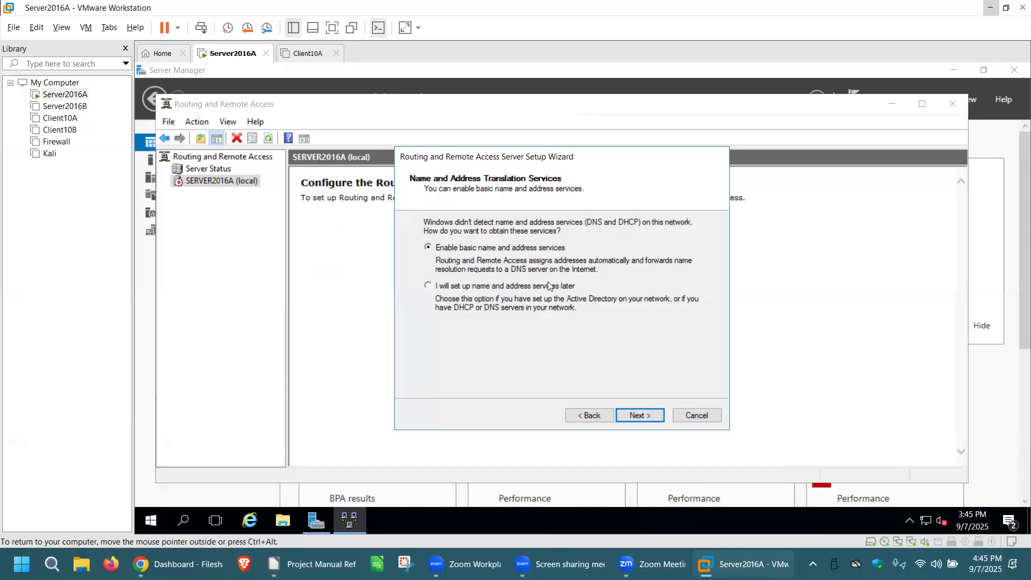
click(637, 415)
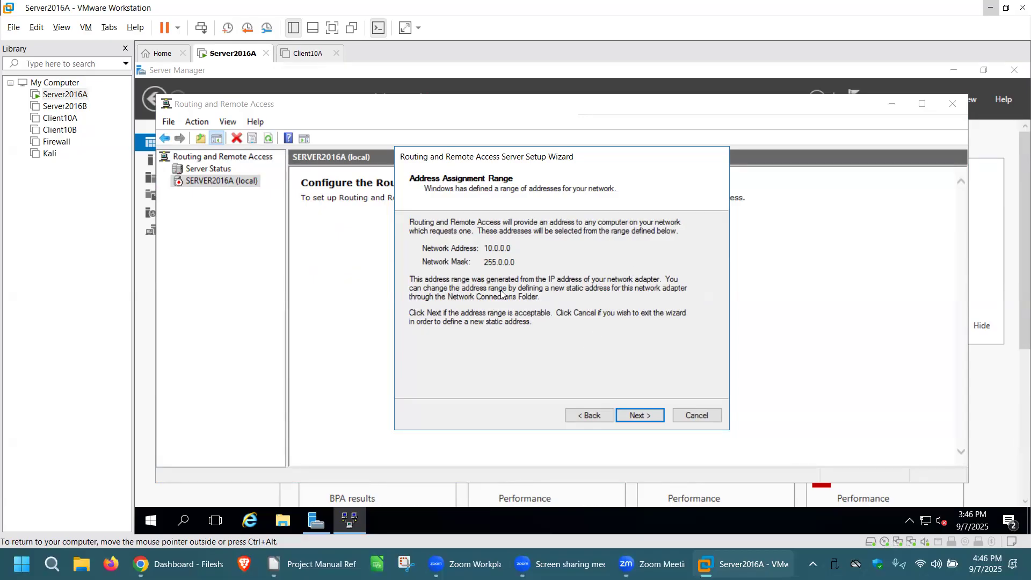
click(639, 415)
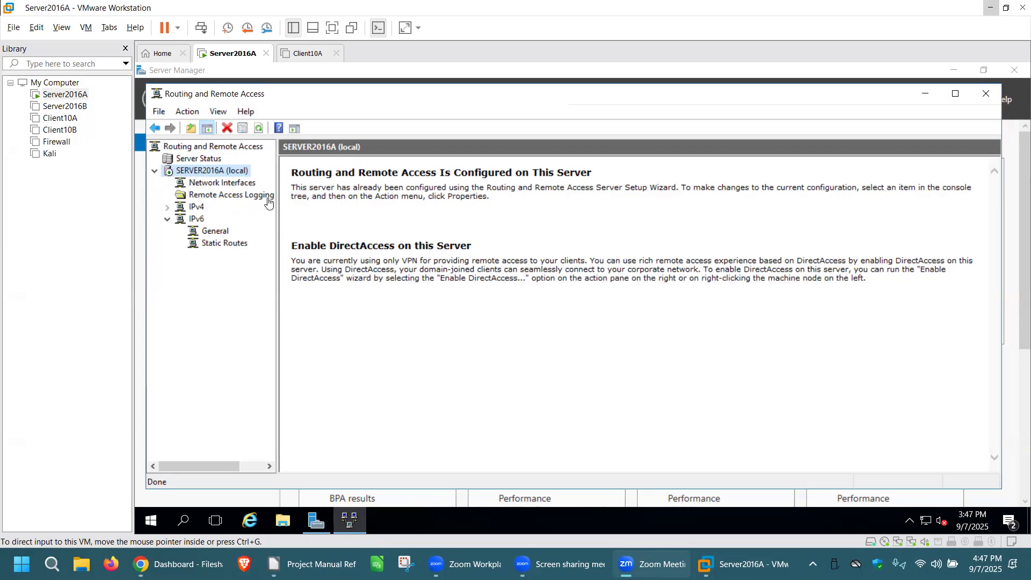
Expand the IPv4 node of SERVER2016A (local) and view its NAT interfaces
click(166, 210)
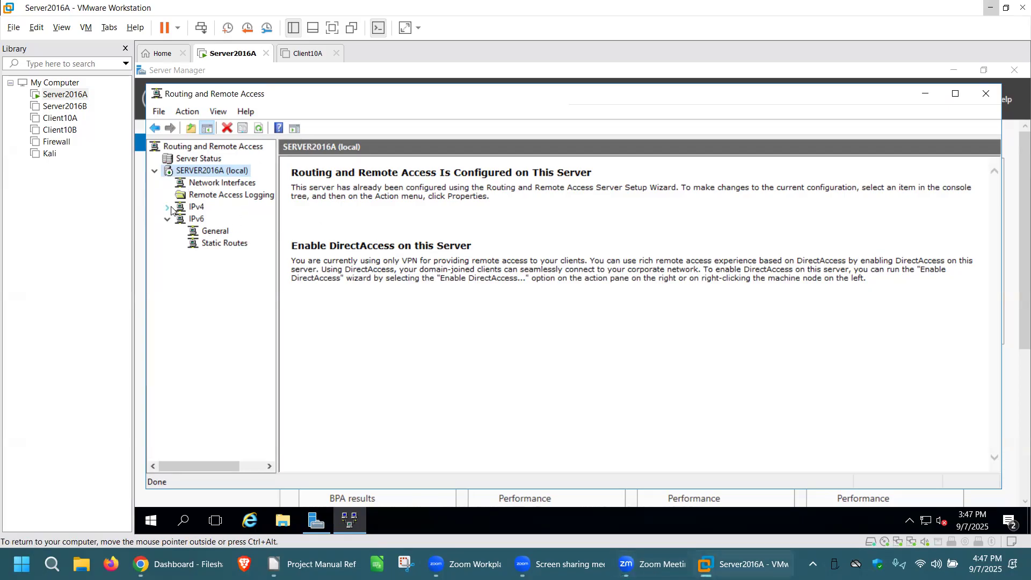
click(167, 207)
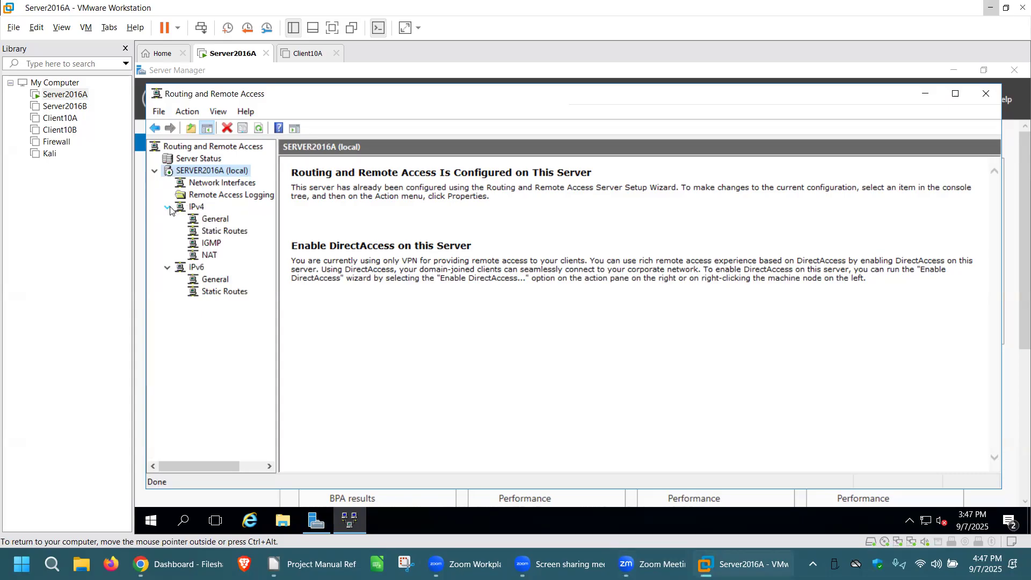
click(210, 256)
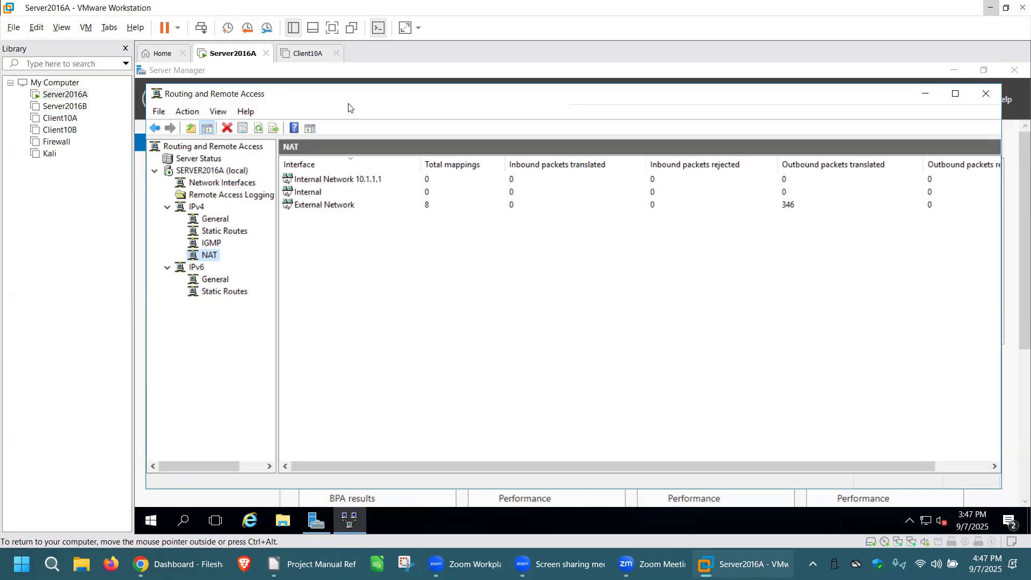
Switch to the Client10A virtual machine, search for cmd, and open Command Prompt
click(317, 56)
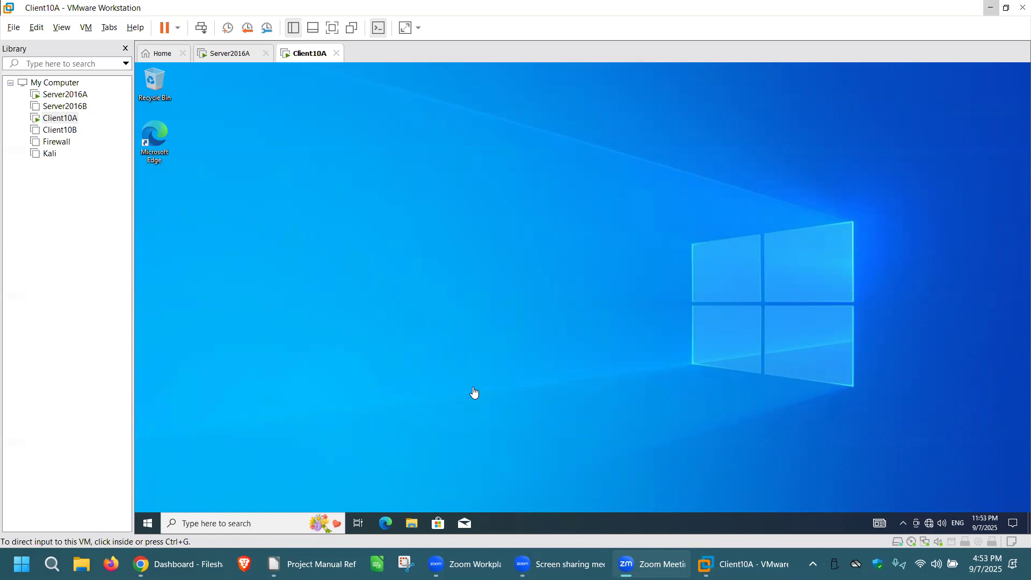
click(248, 519)
click(228, 522)
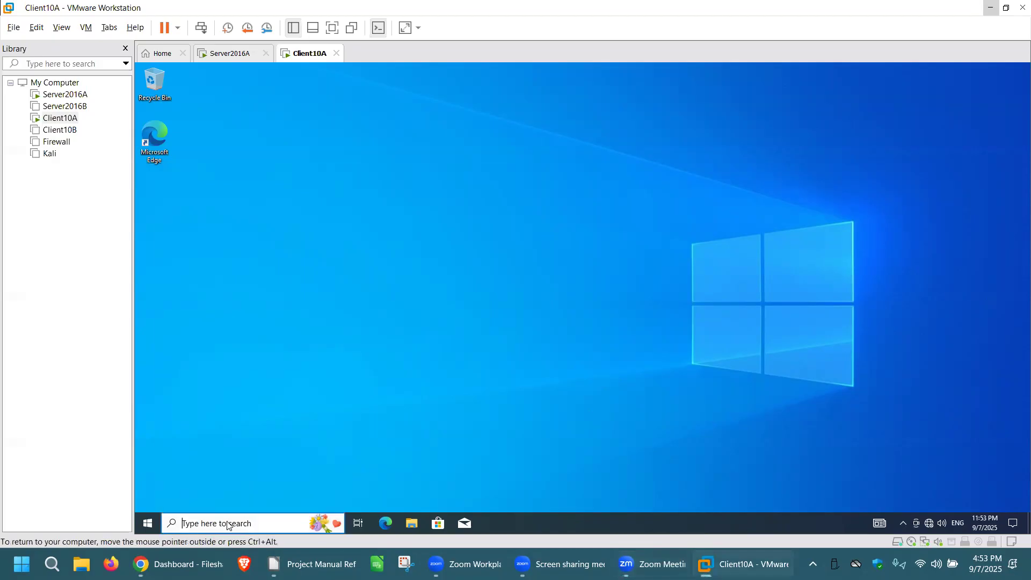
text(cmd)
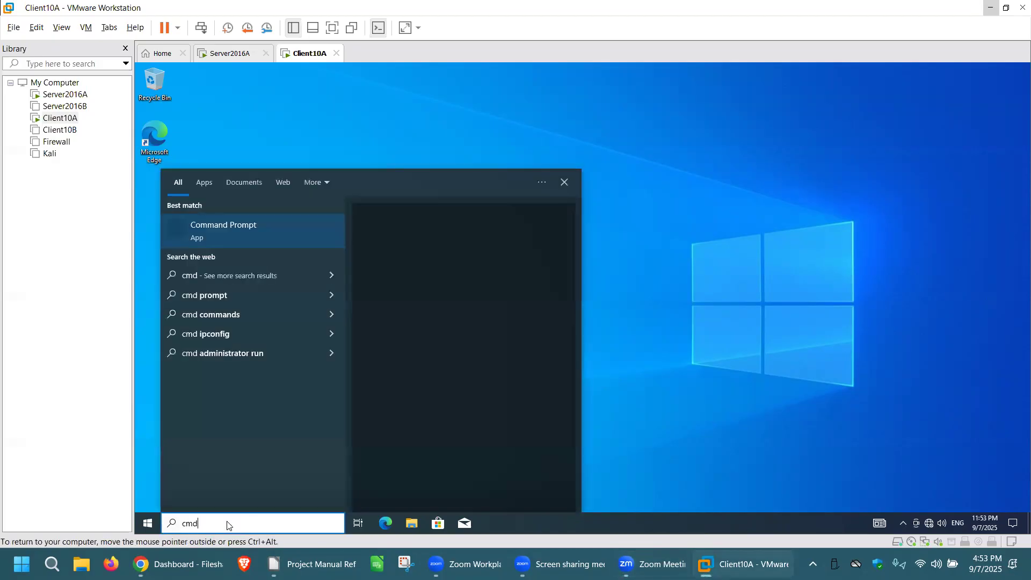
click(211, 230)
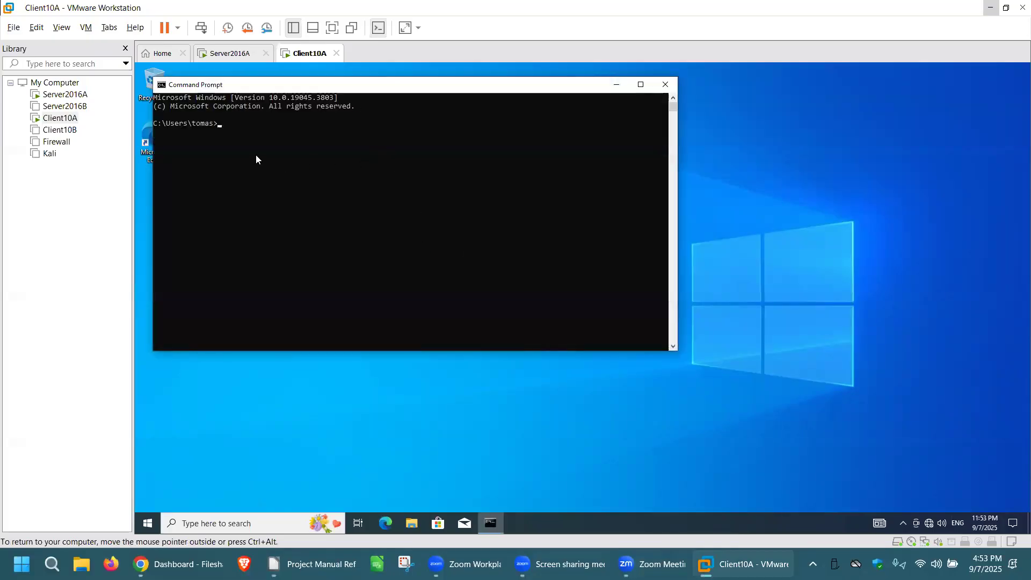
click(219, 123)
text(ping www.google.com)
key(Return)
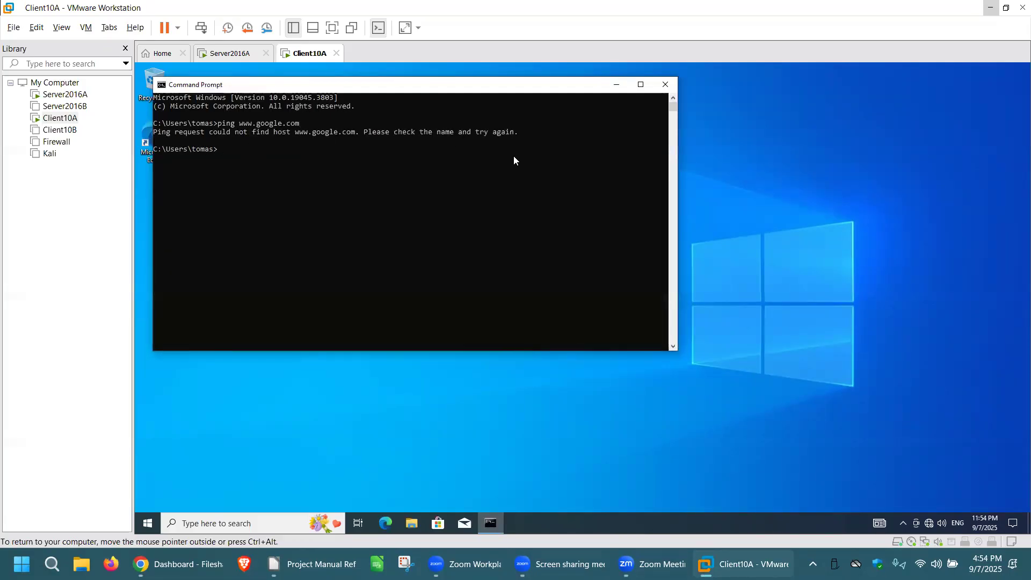
text(ping 8.8.8.8)
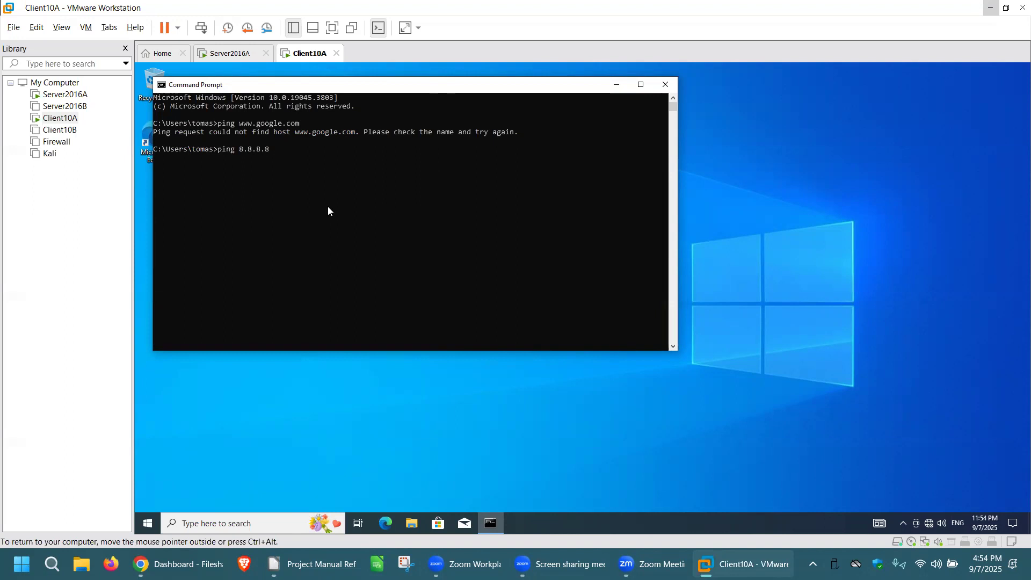
key(Return)
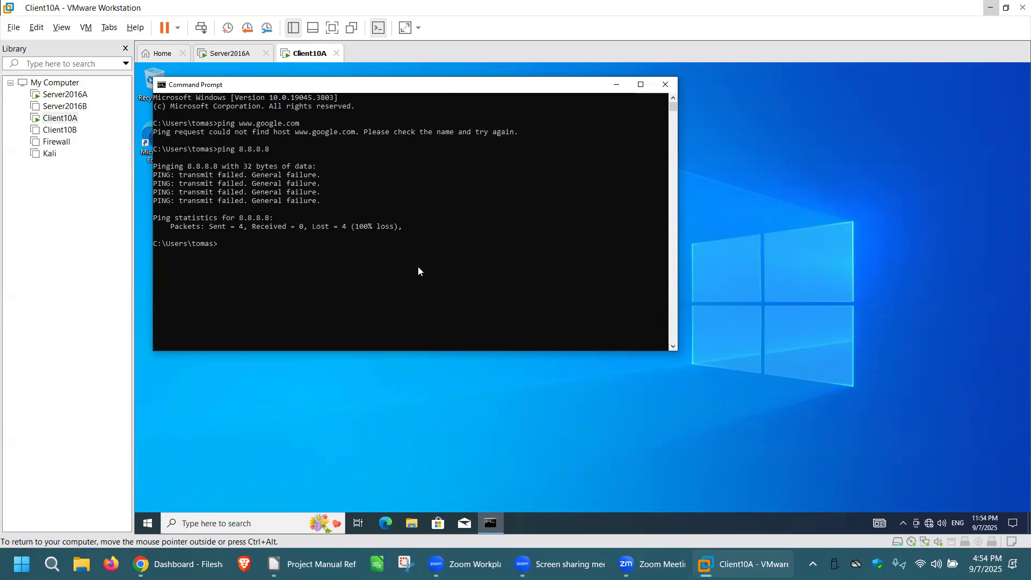
Open Ethernet0's TCP/IPv4 properties through ncpa.cpl and set the default gateway to 10.1.1.1
text(ncpa.cpl)
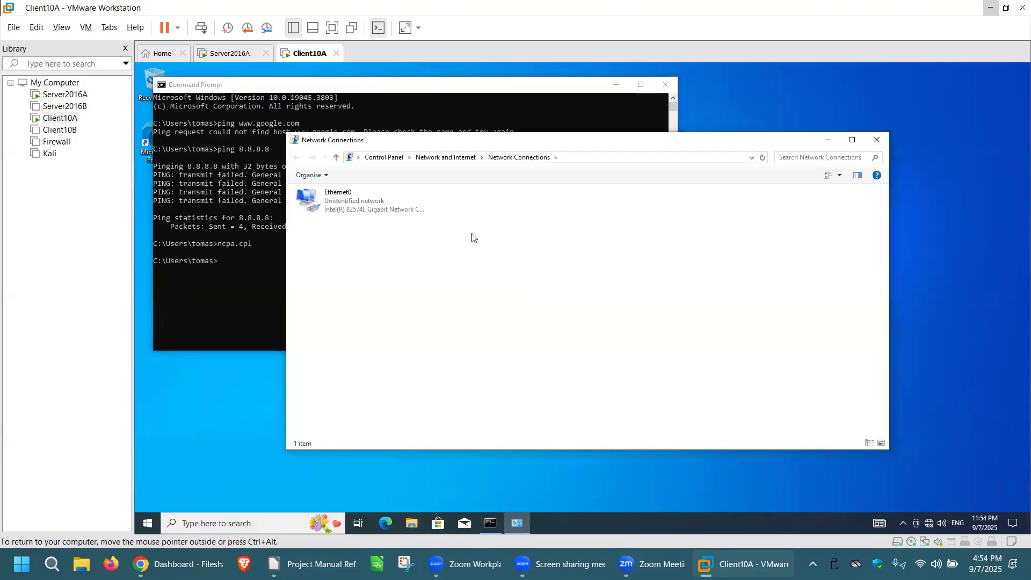
click(392, 199)
right_click(391, 199)
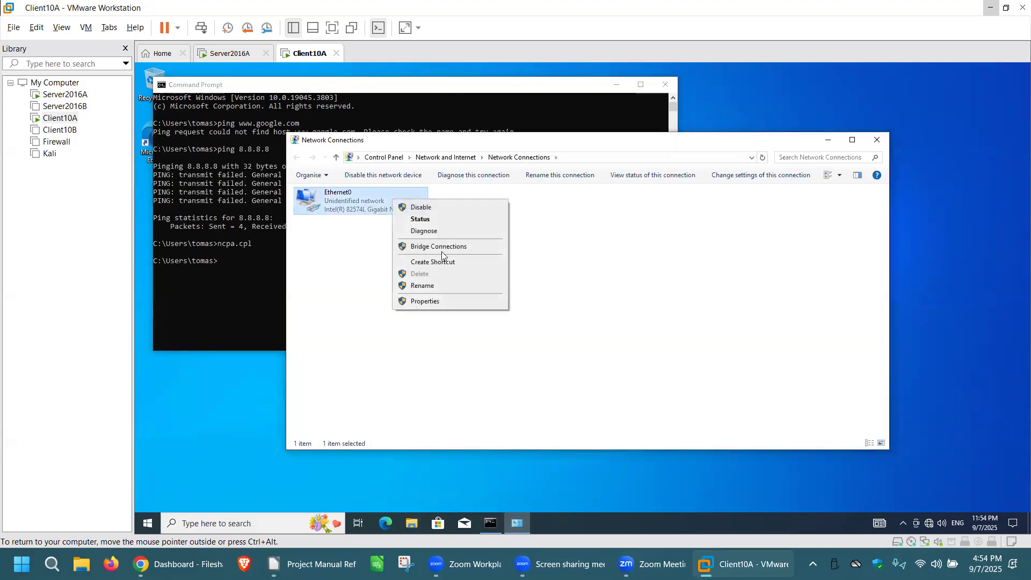
click(456, 301)
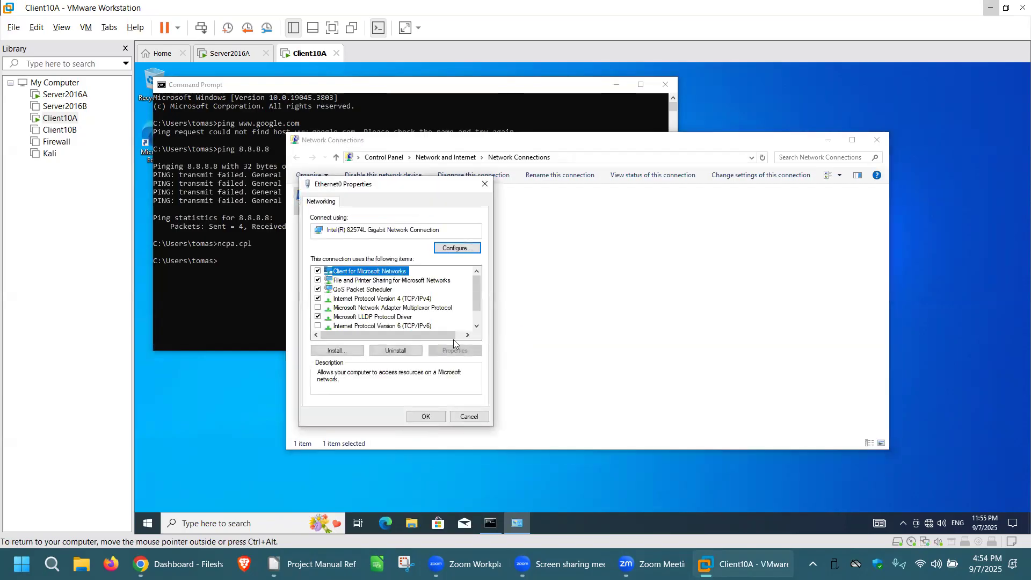
click(422, 299)
click(454, 350)
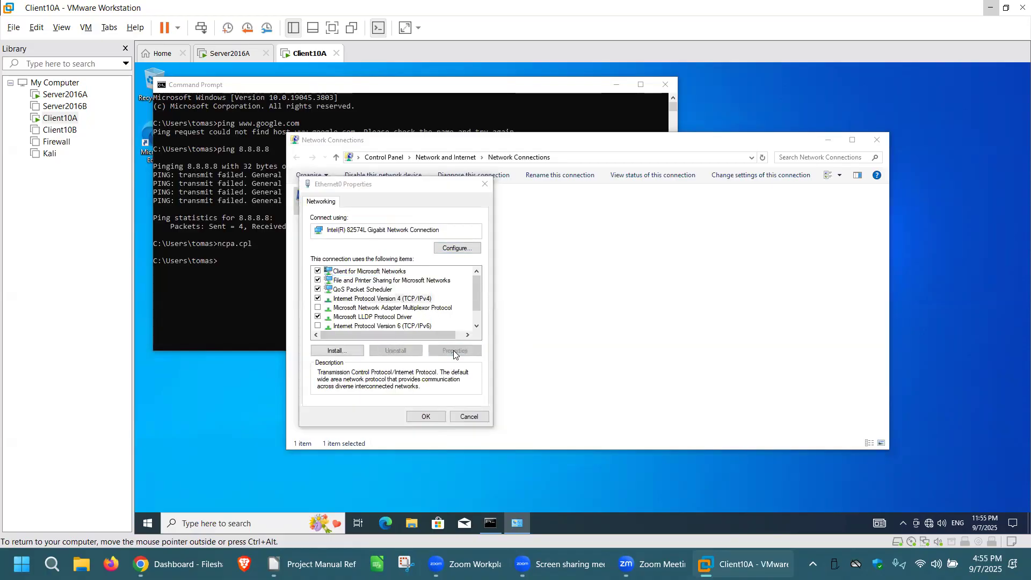
click(442, 344)
text(10.1.1.1)
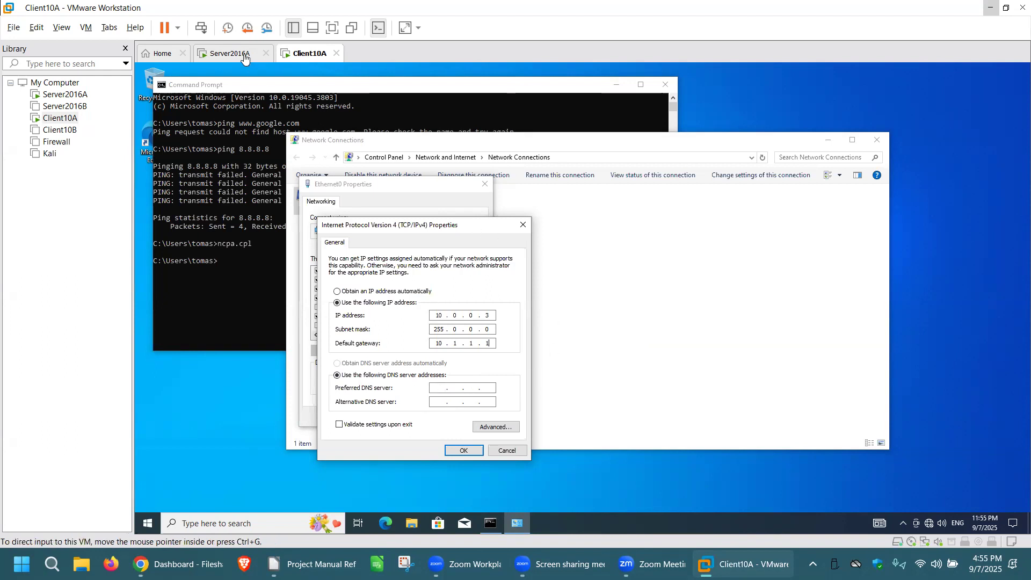
Switch to Server2016A, open Command Prompt, and run ipconfig to check the External Network adapter's default gateway
click(230, 53)
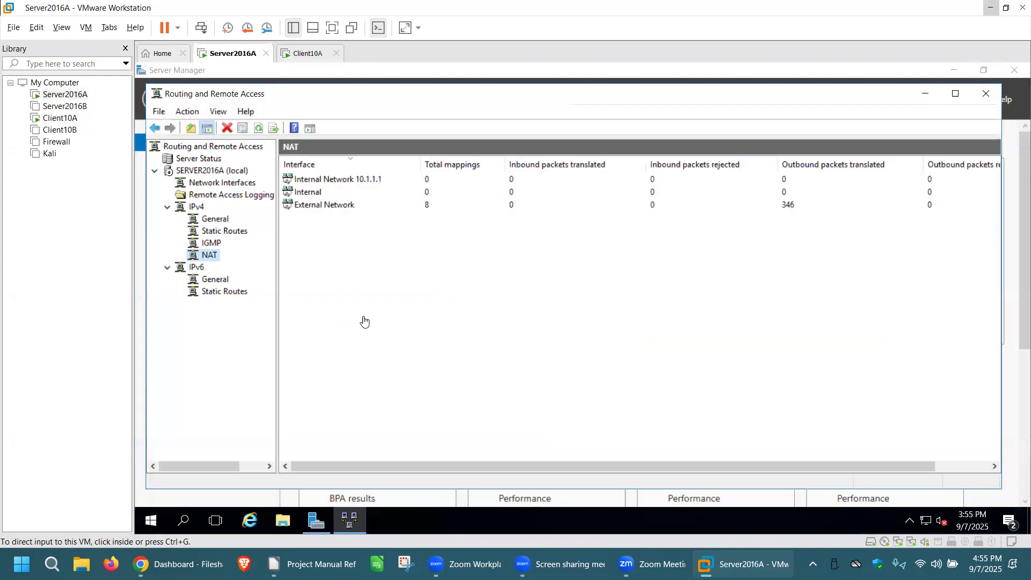
click(184, 521)
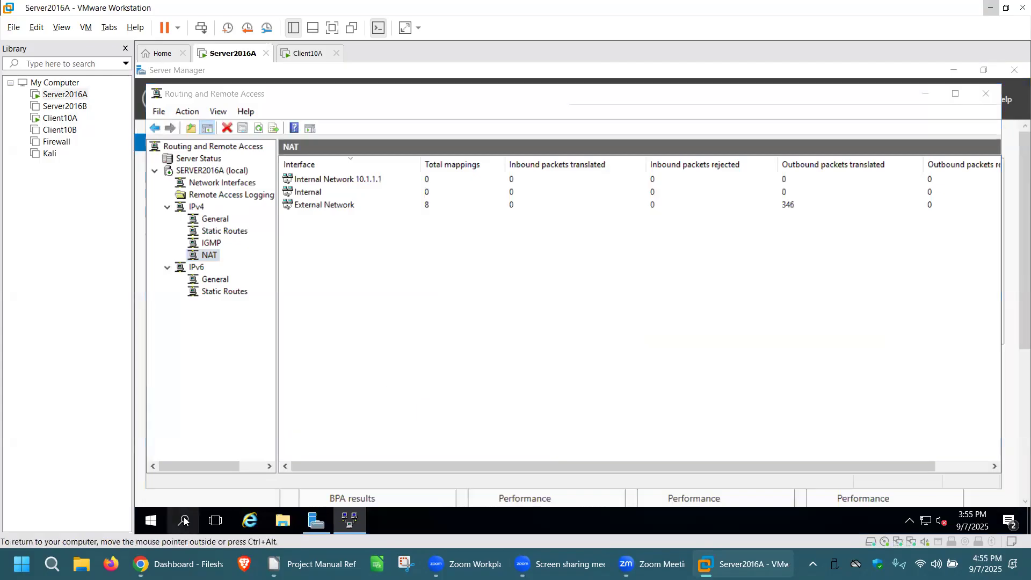
text(c)
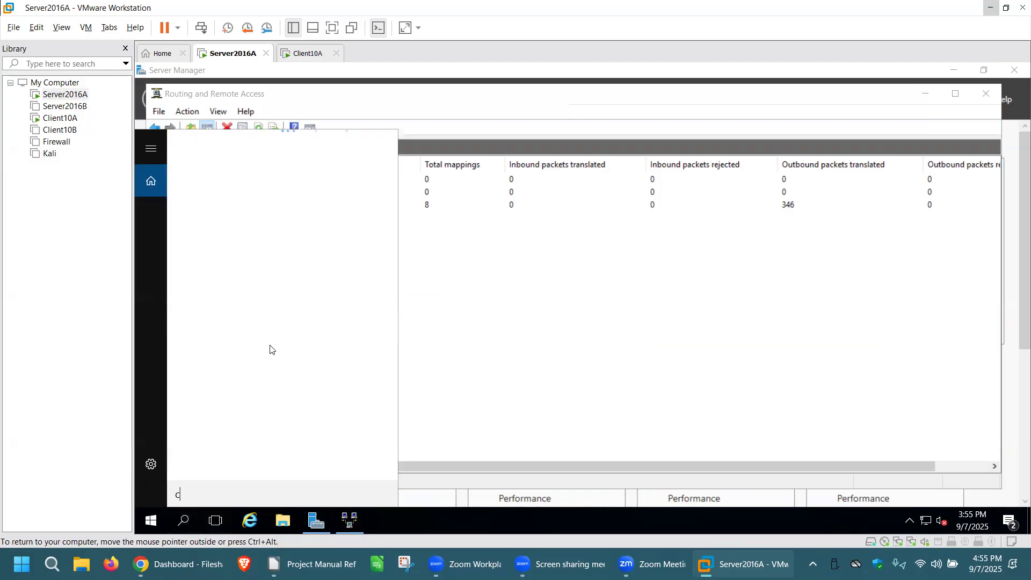
text(md)
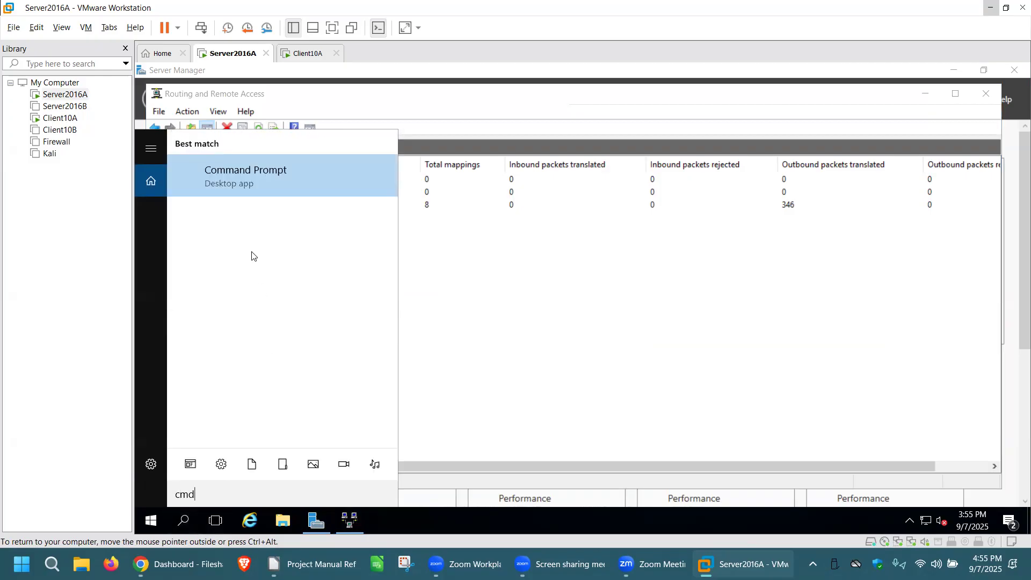
click(246, 171)
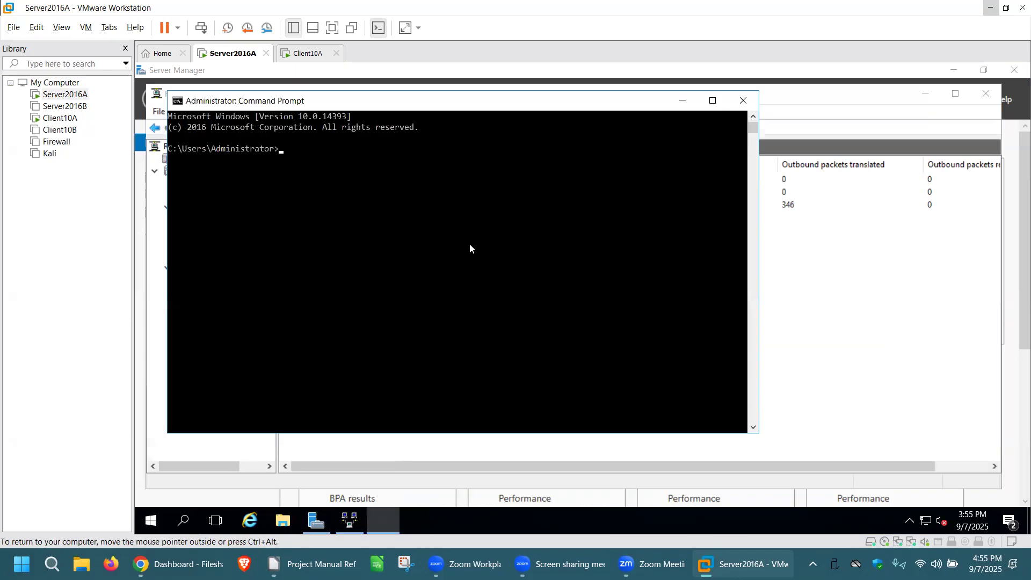
text(ipconfig)
key(Return)
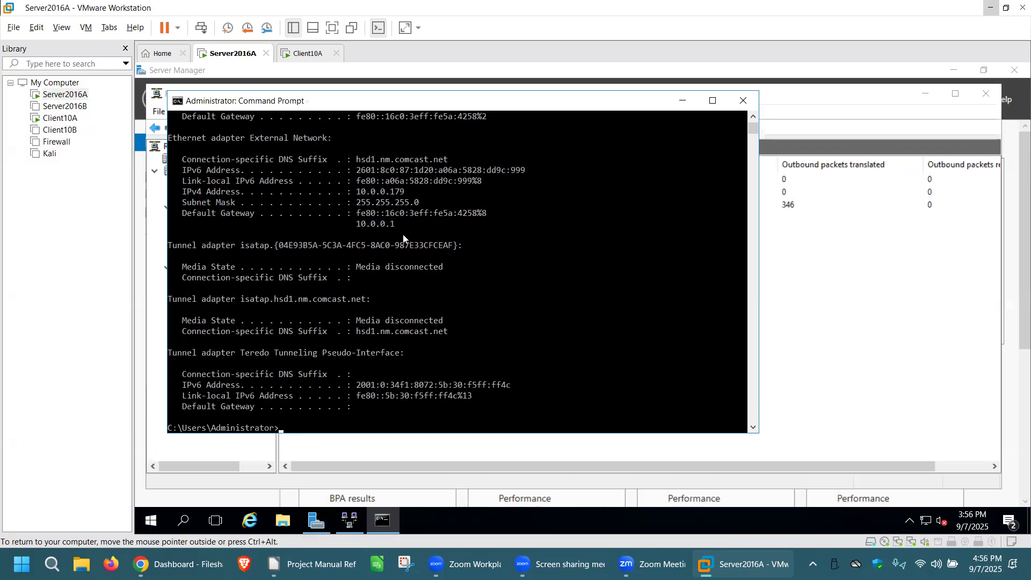
On Client10A, set the preferred DNS server to 10.0.0.1 and the alternative to 8.8.8.8, and apply the Ethernet0 settings
click(316, 55)
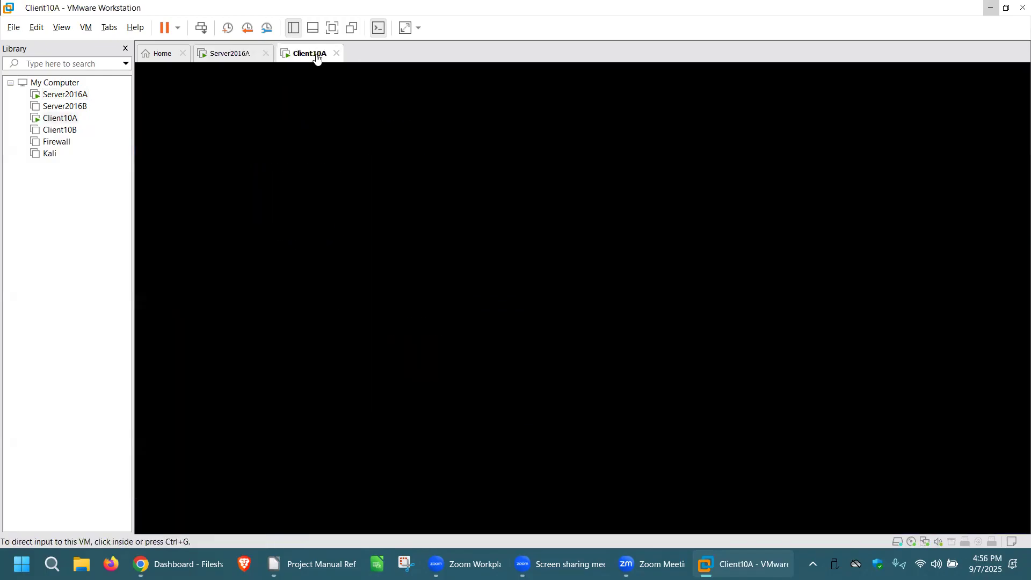
click(441, 388)
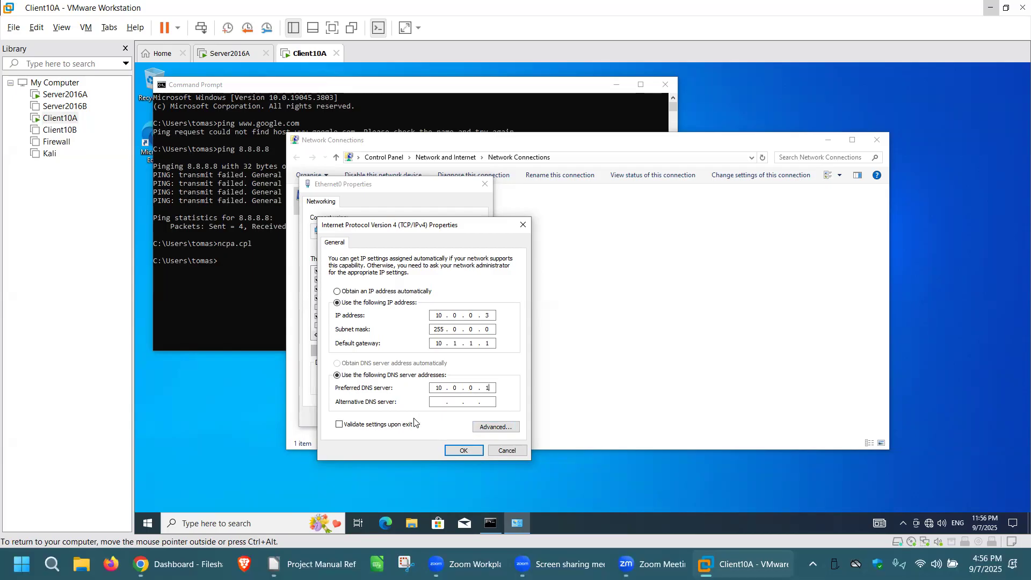
click(438, 403)
text(8.8.8.8)
click(463, 451)
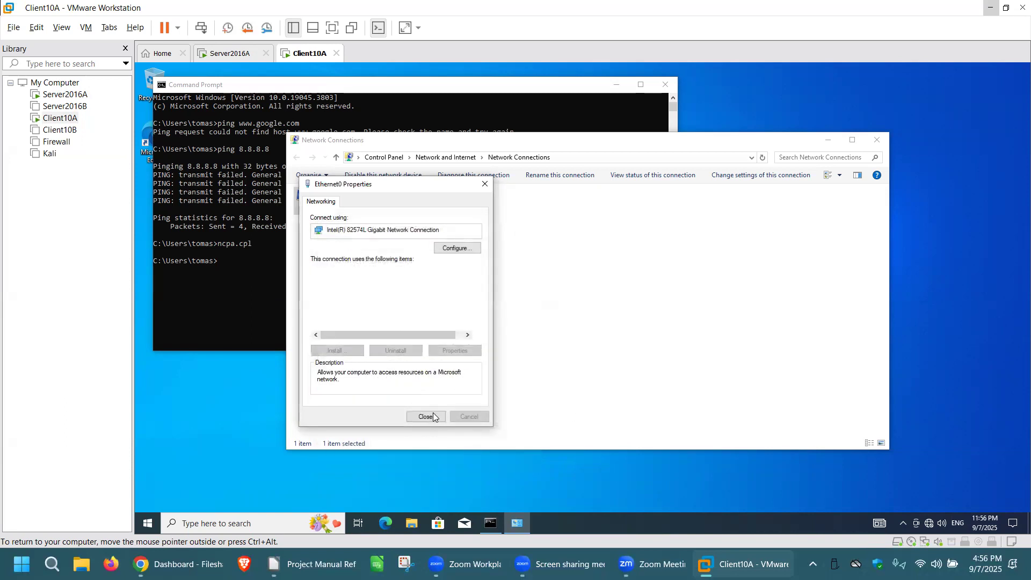
click(426, 416)
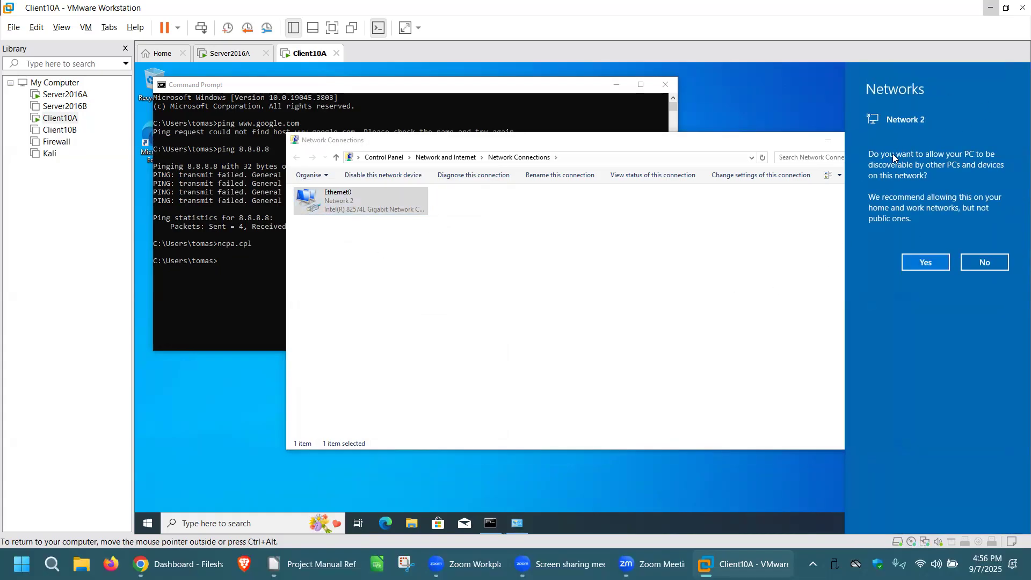
Allow the PC to be discoverable on Network 2, close Network Connections, and move the Command Prompt toward the desktop's centre
click(920, 266)
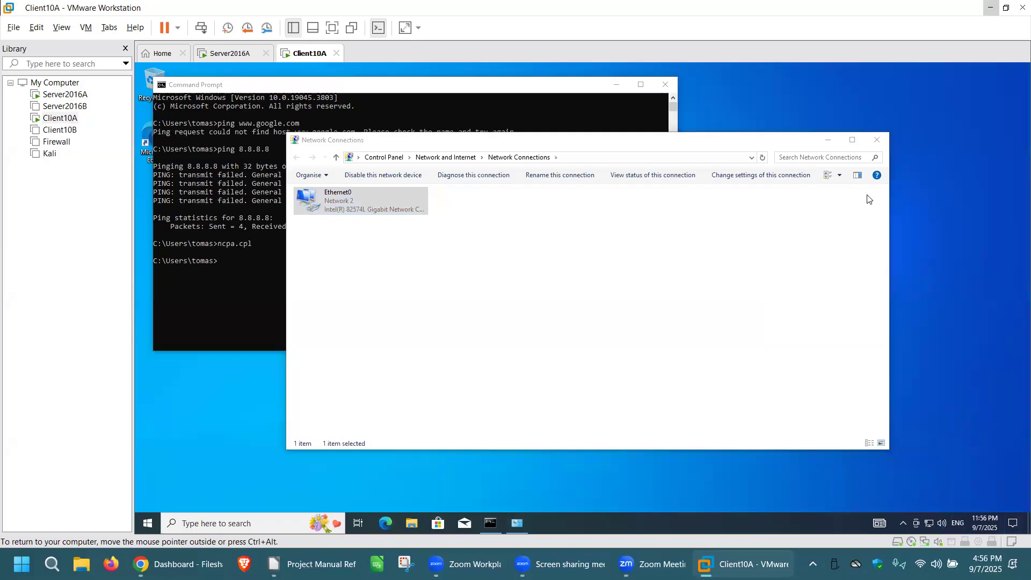
click(876, 141)
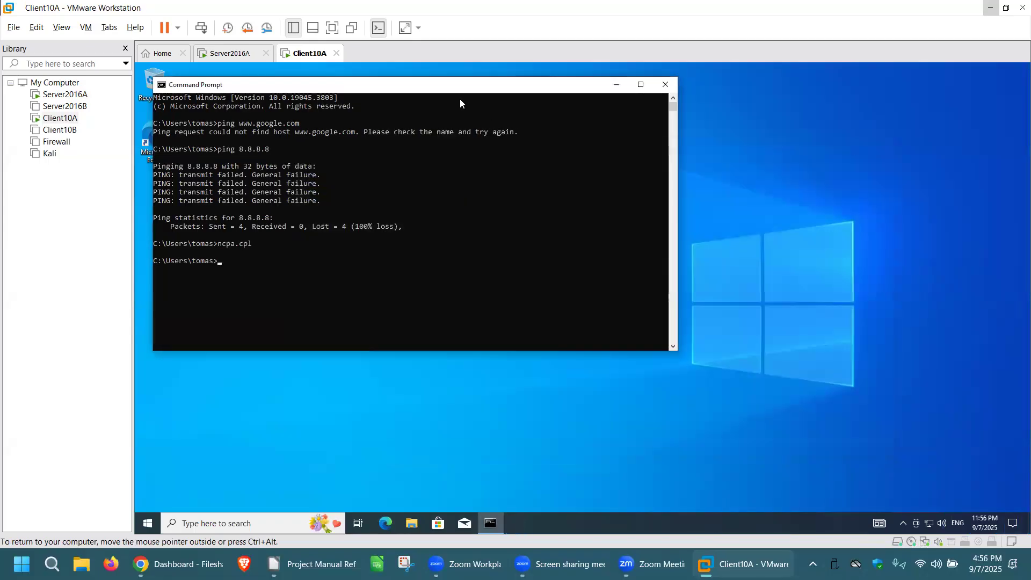
drag(453, 85, 568, 128)
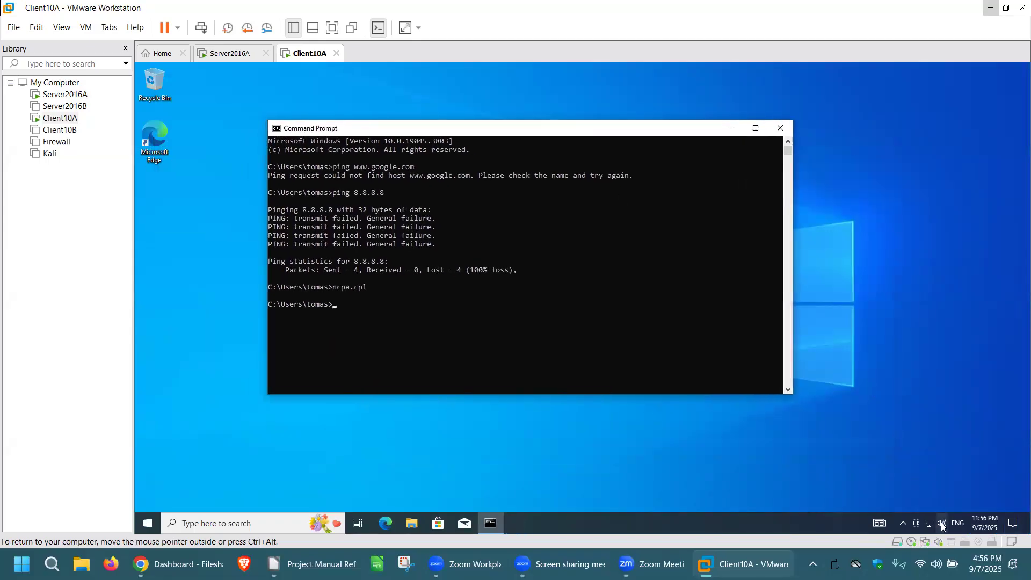
mouse_move(929, 526)
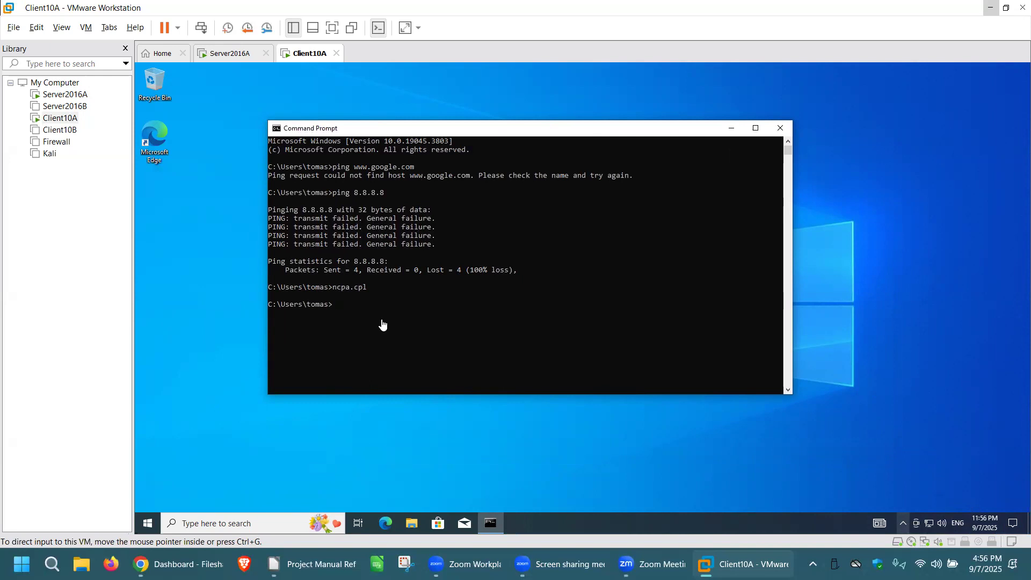
click(341, 311)
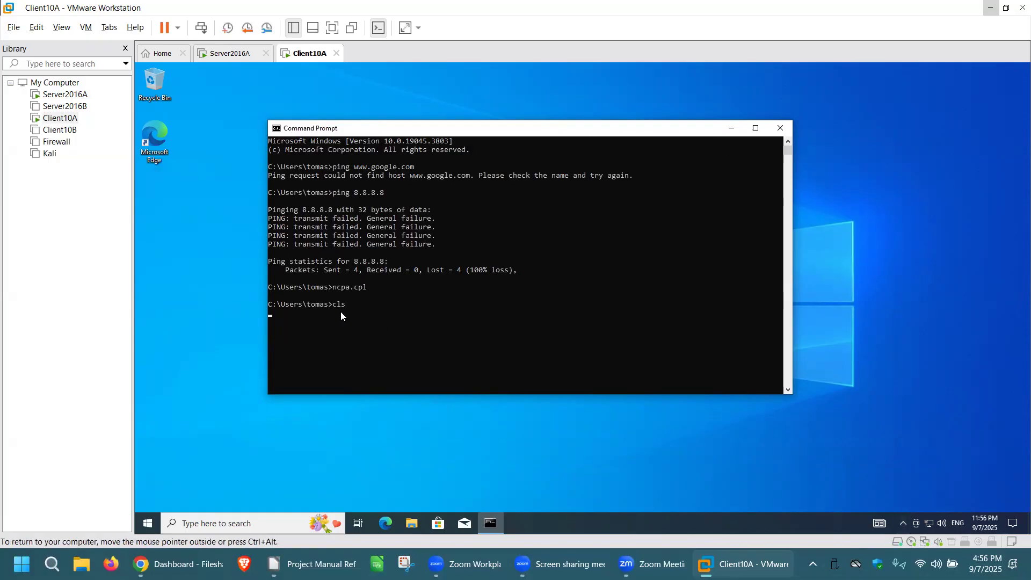
key(Return)
text(p)
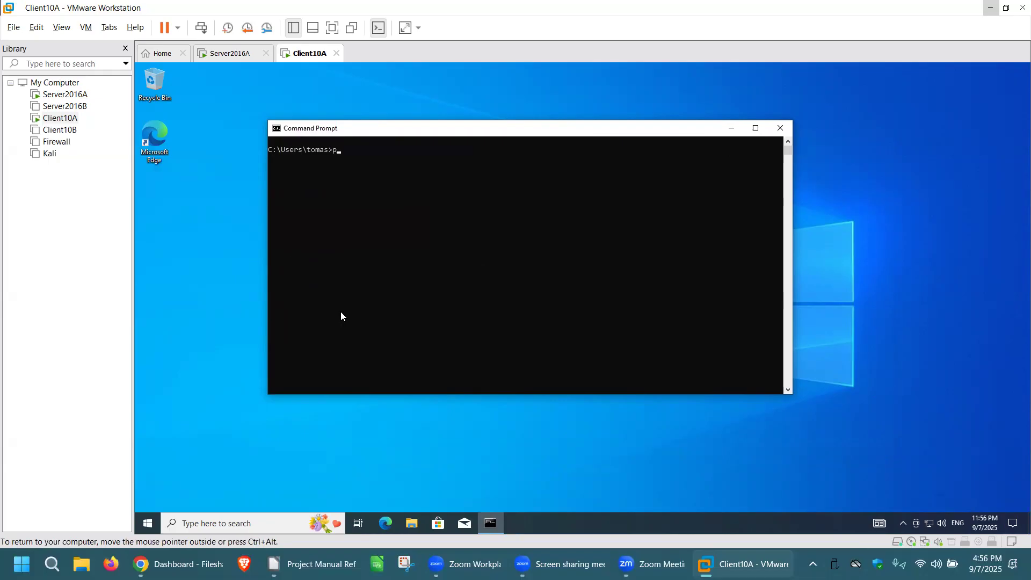
text(ing www.google.com)
key(Return)
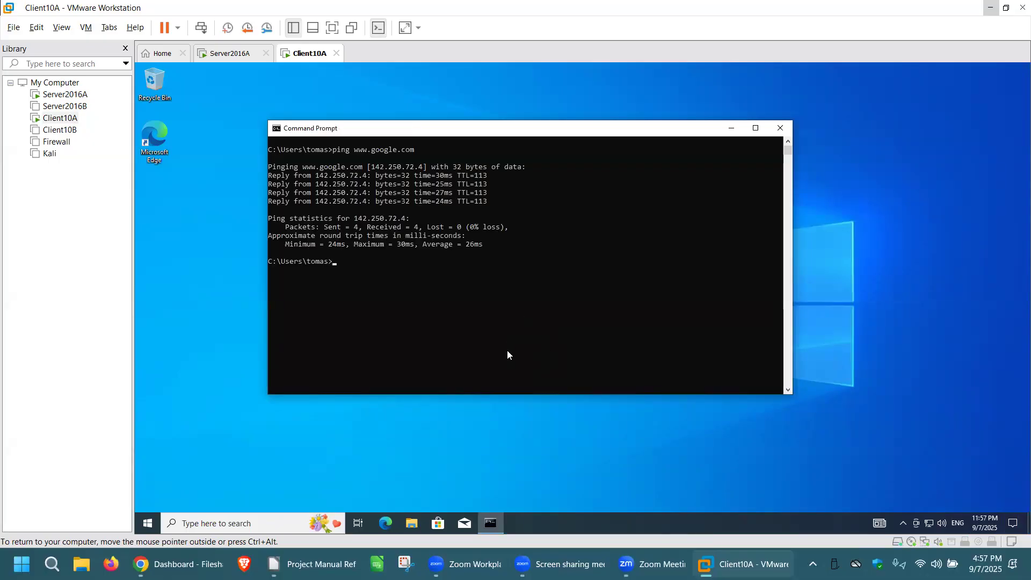
text(ping 8.8.8.8)
key(Return)
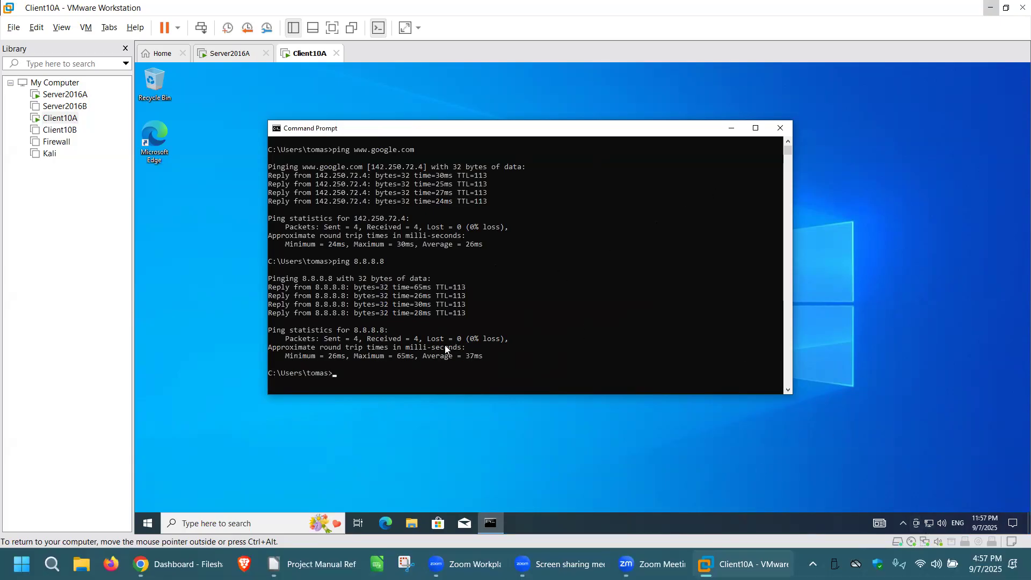
text(exi)
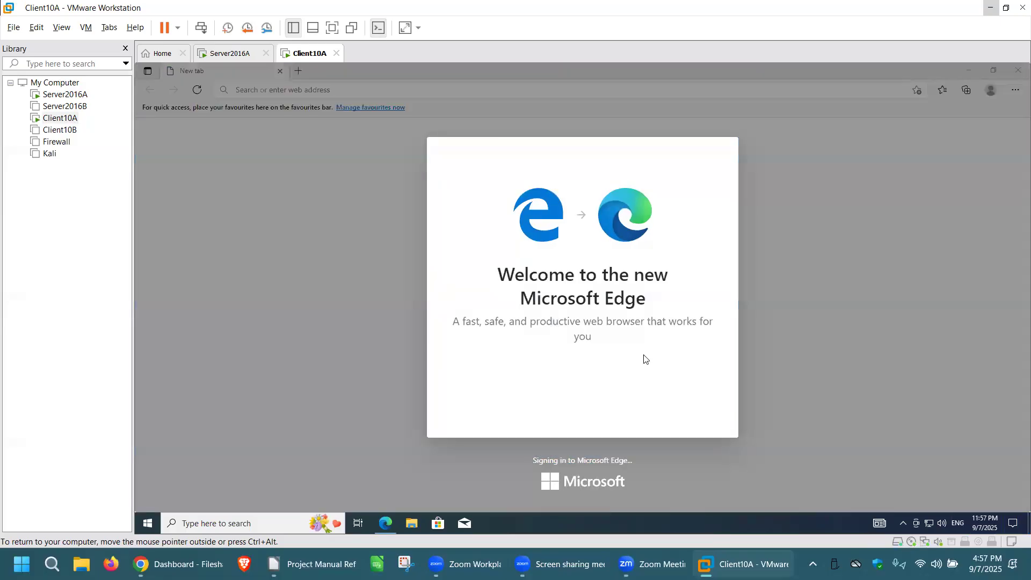
Dismiss Microsoft Edge's first-run welcome dialog to check that a web page loads, and close the browser
click(582, 421)
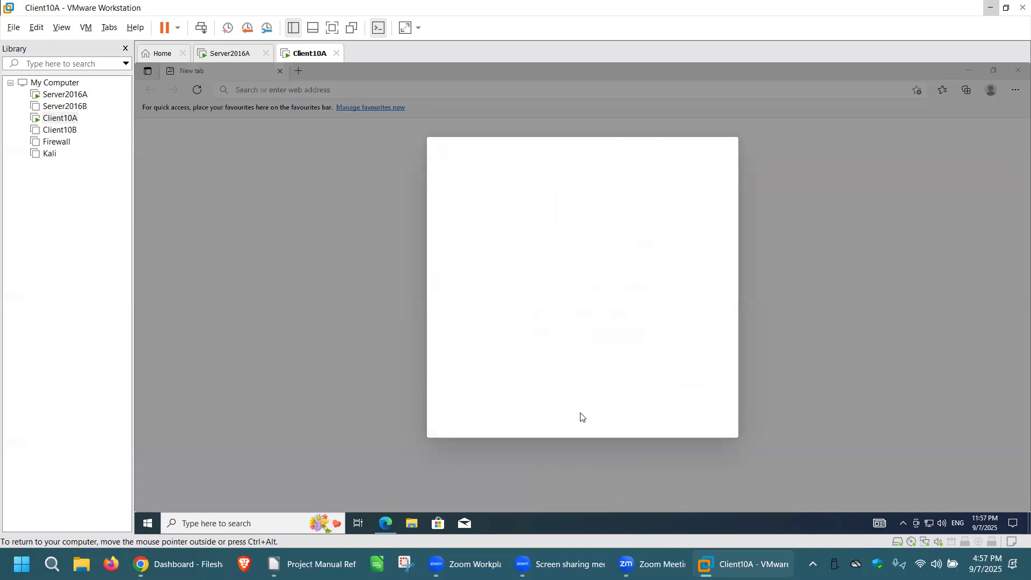
click(727, 151)
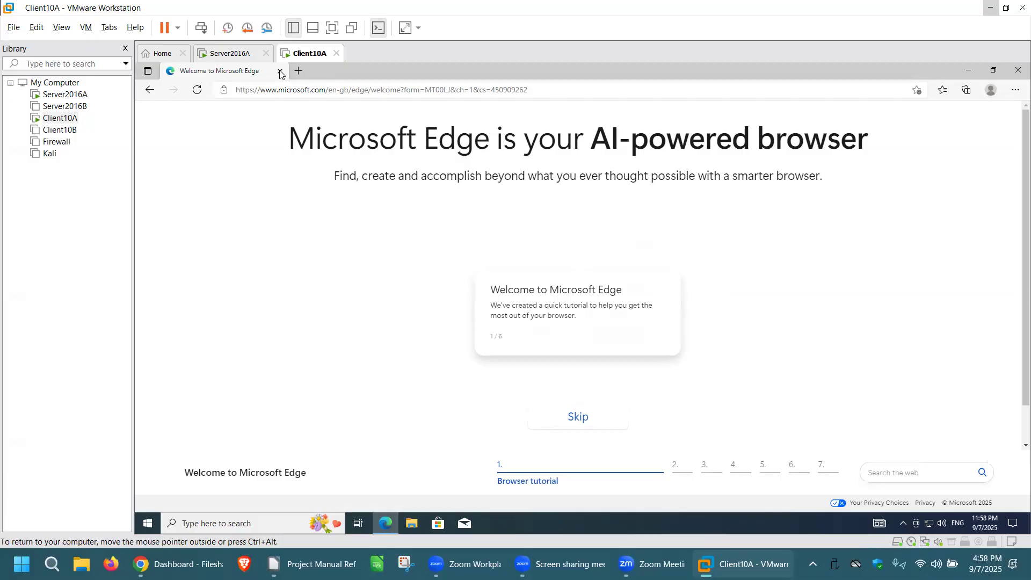
click(1015, 75)
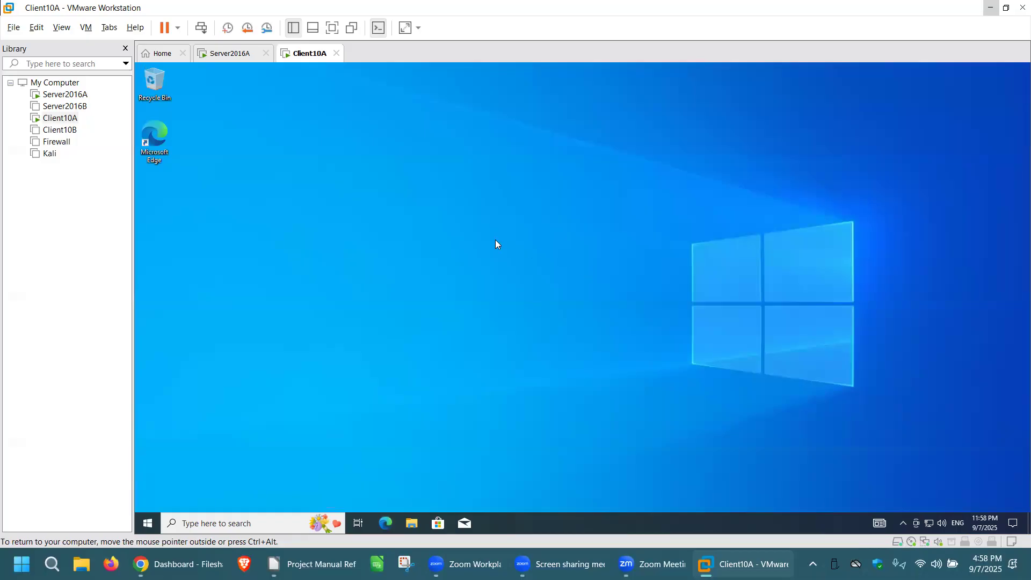
Switch to Server2016A, close its Command Prompt, and refresh the NAT interface statistics in Routing and Remote Access
click(240, 52)
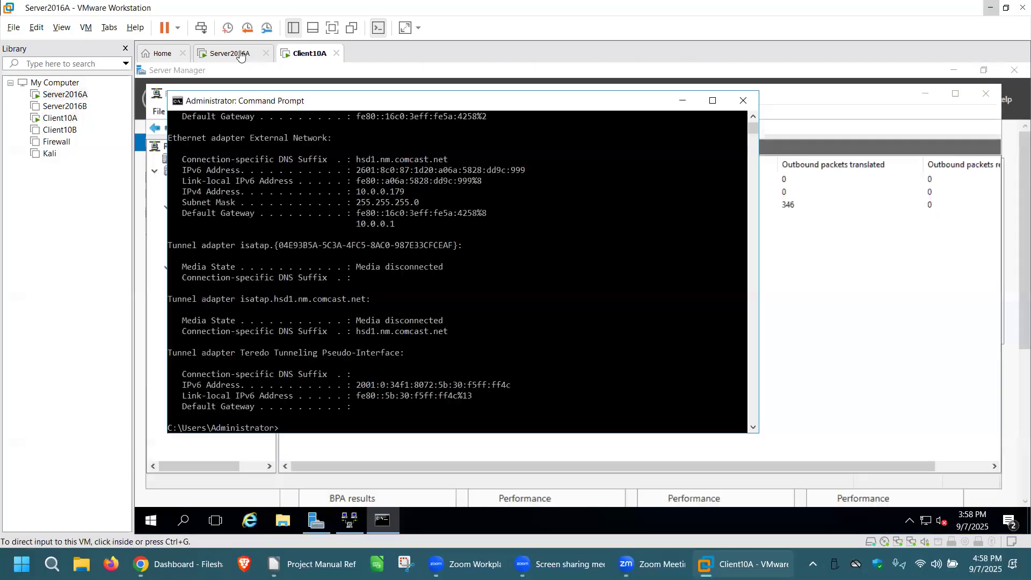
click(744, 105)
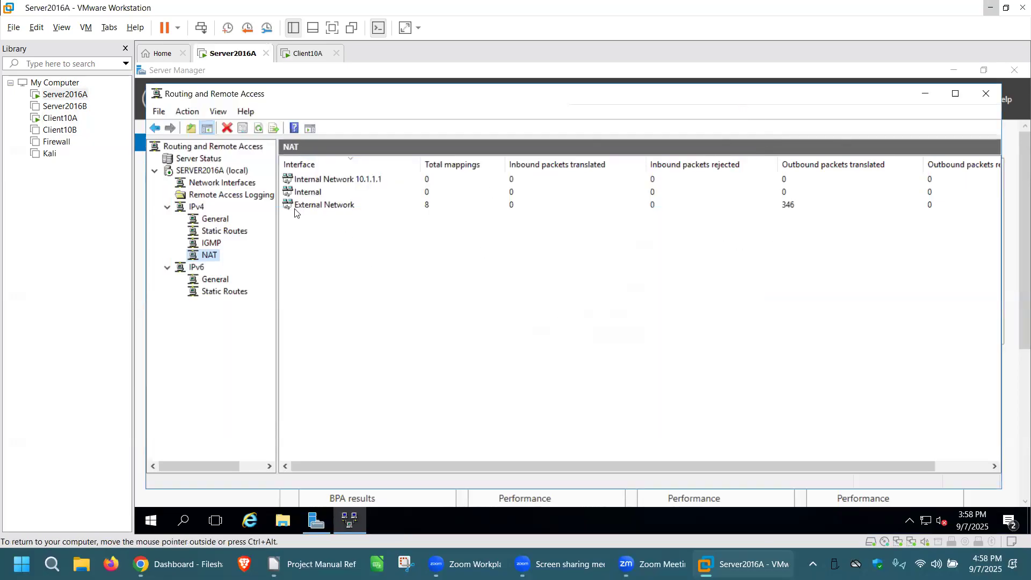
click(258, 129)
key(ctrl+alt)
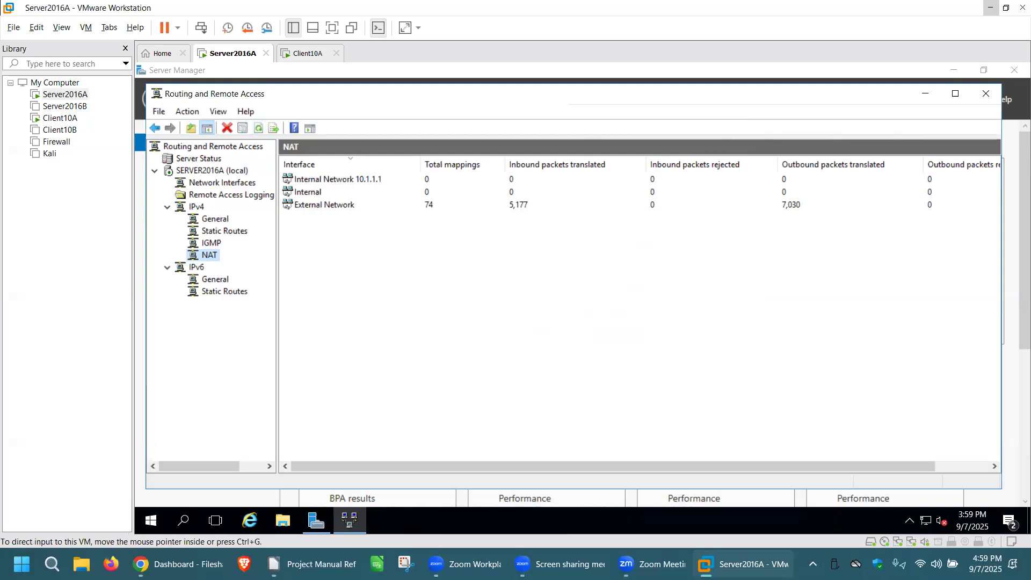